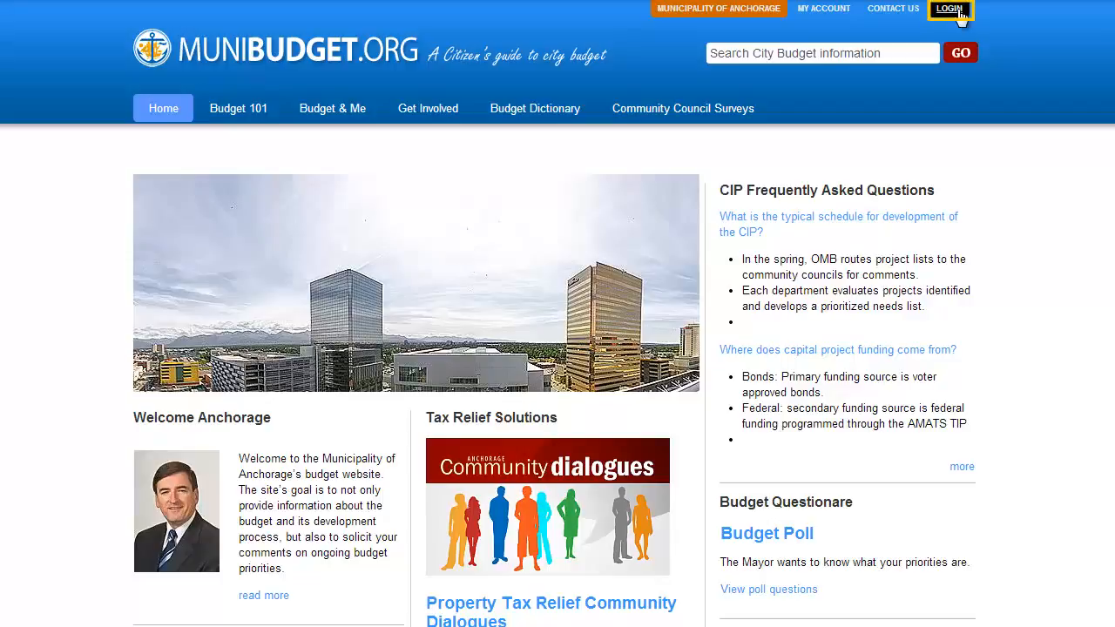
Log in to the site with the account username and password
left_click(950, 10)
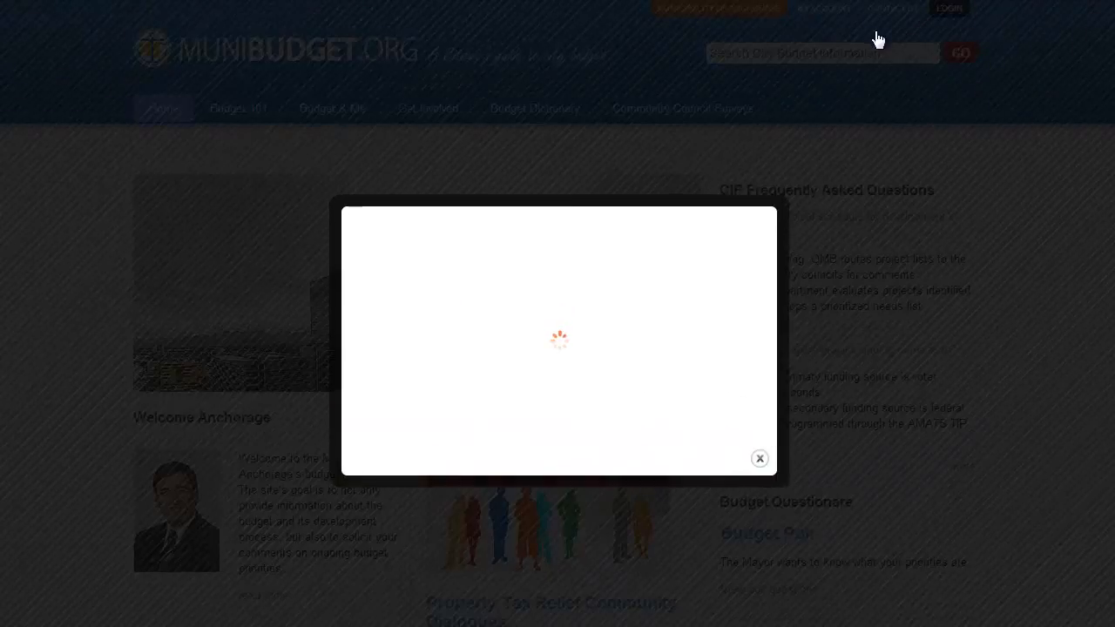
type("koda")
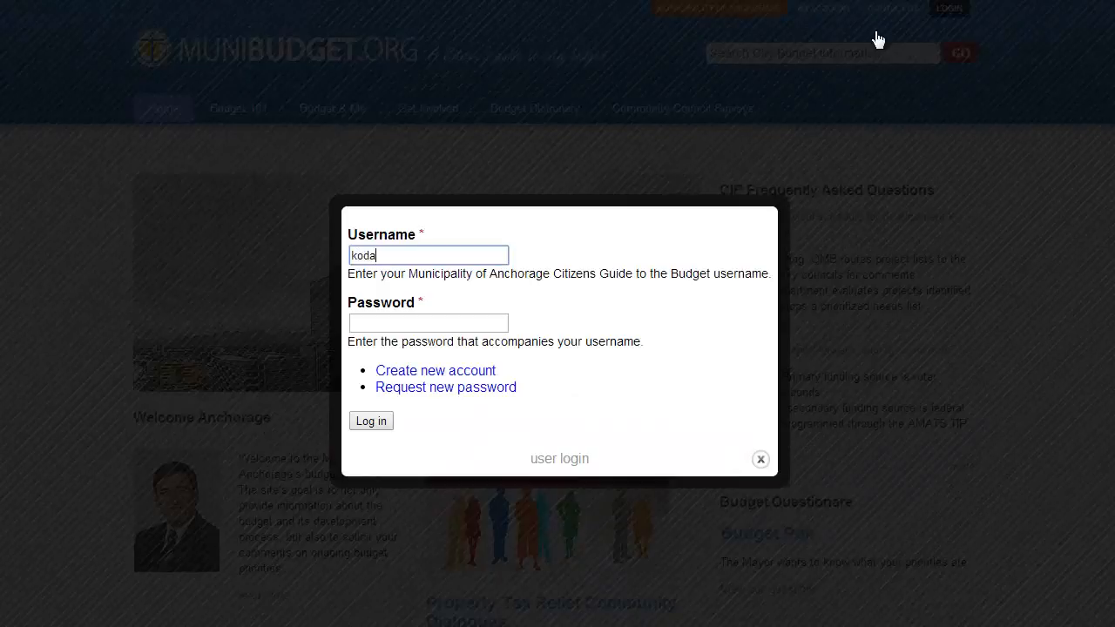
key("Tab")
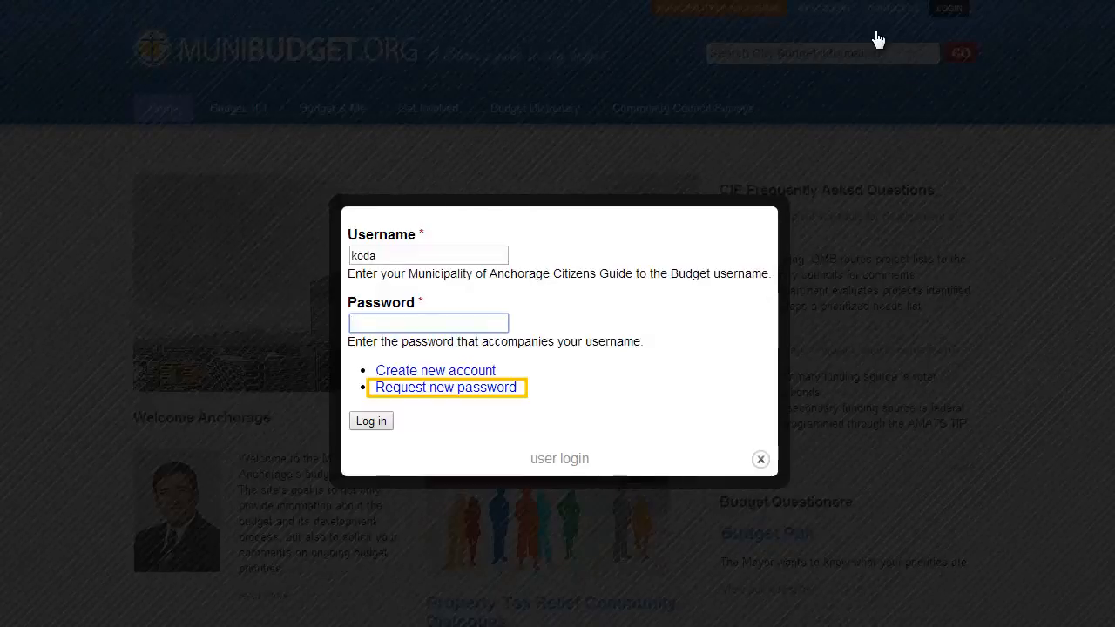
type("•")
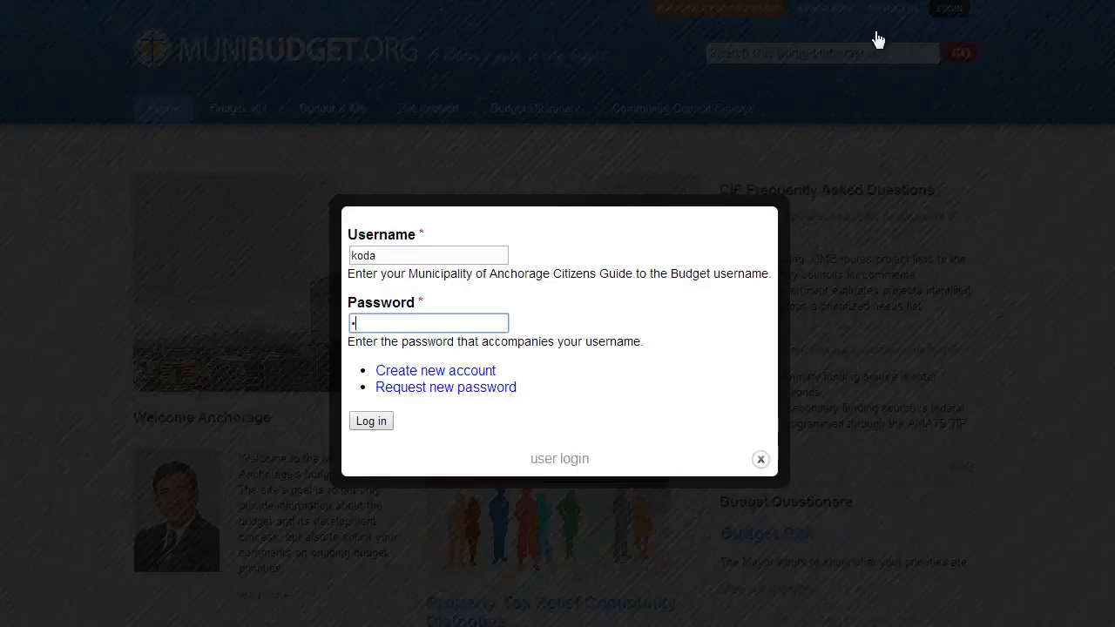
type("••••")
key("Return")
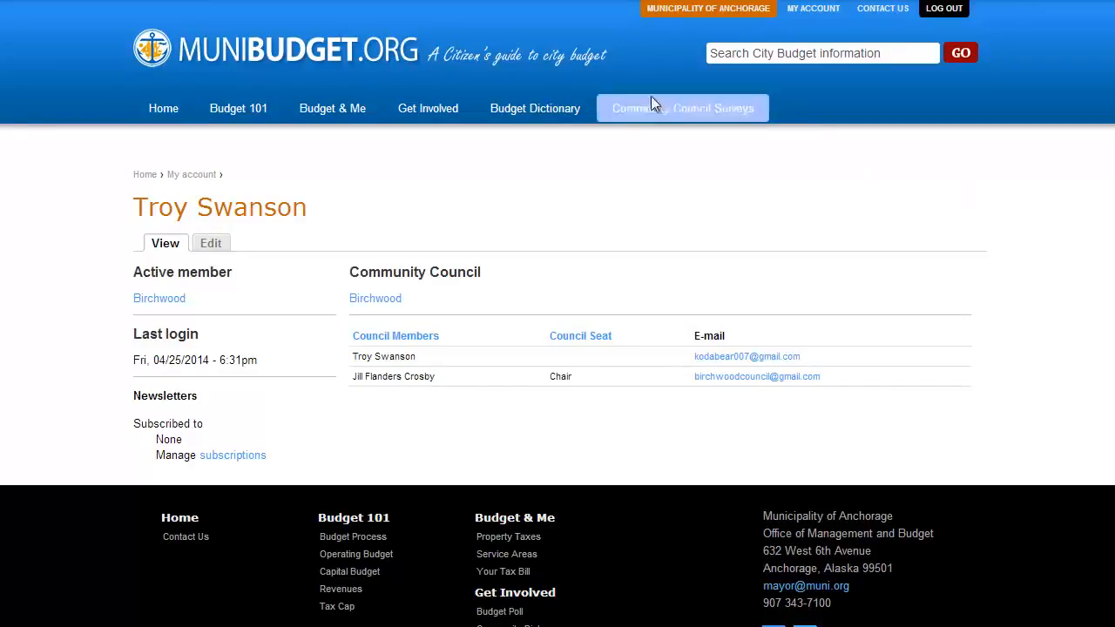
Create and save a Birchwood capital project titled "awesome park" with Parks and Recreation as the sponsor agency
left_click(358, 302)
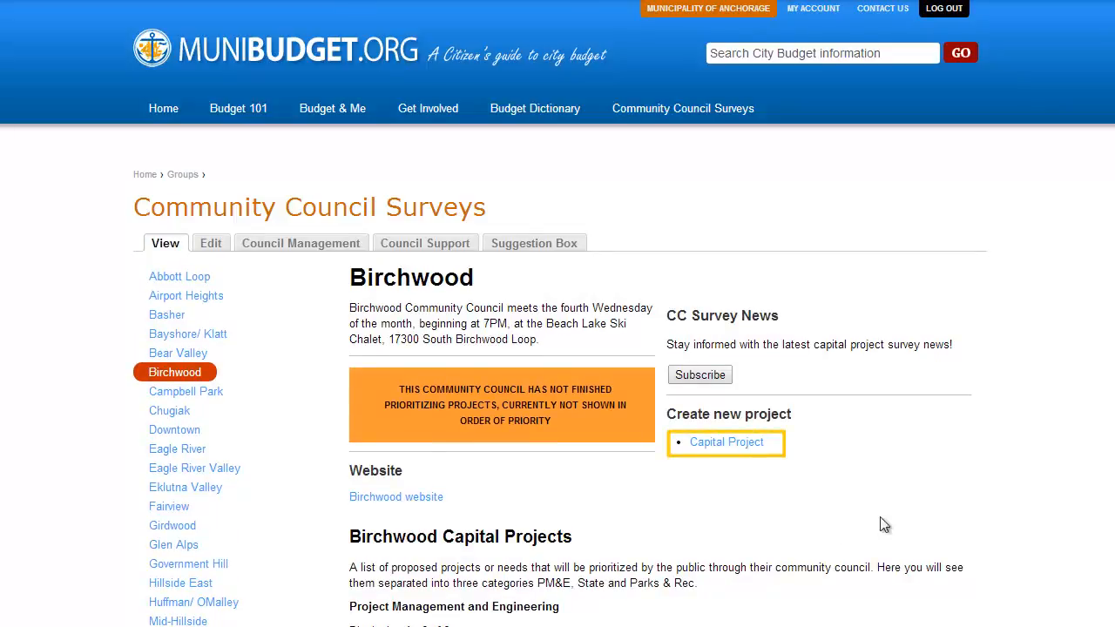
left_click(741, 446)
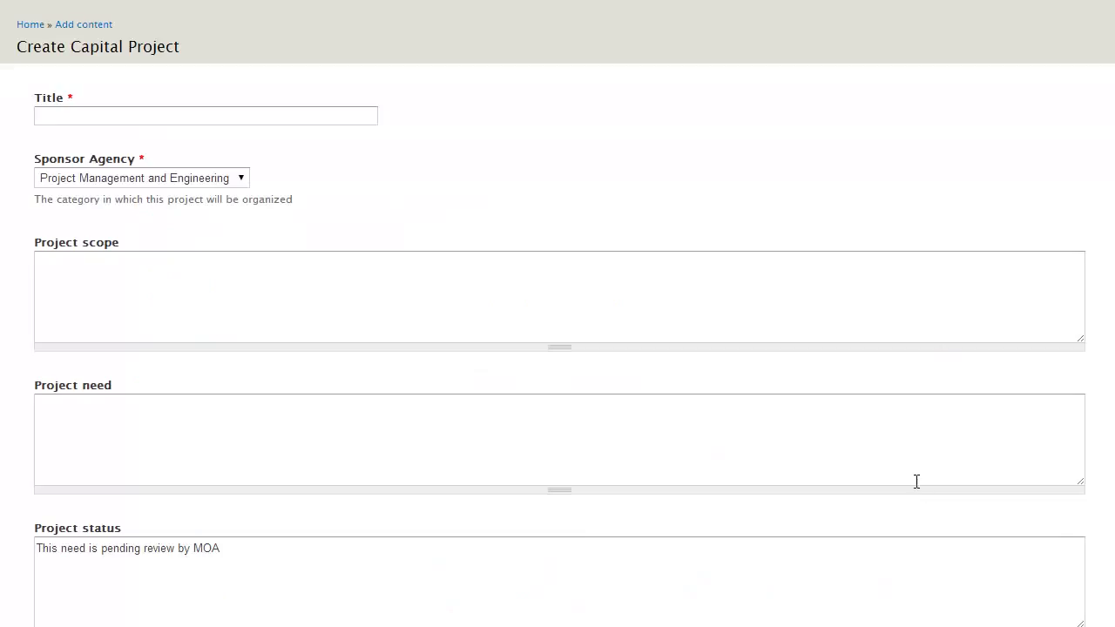
left_click(107, 122)
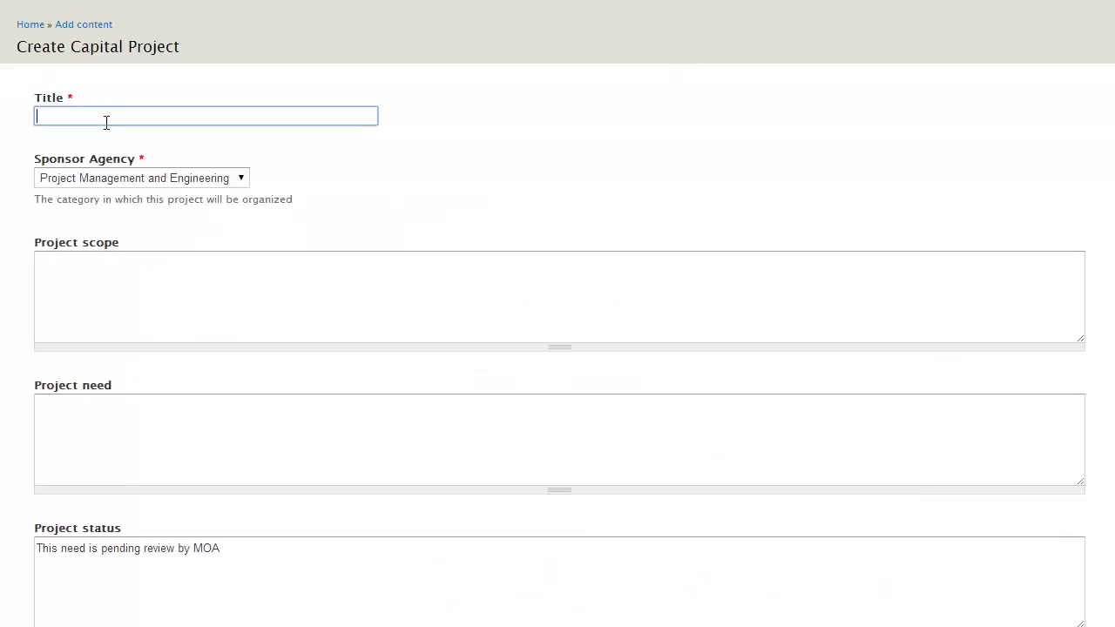
type("awesome park")
left_click(243, 180)
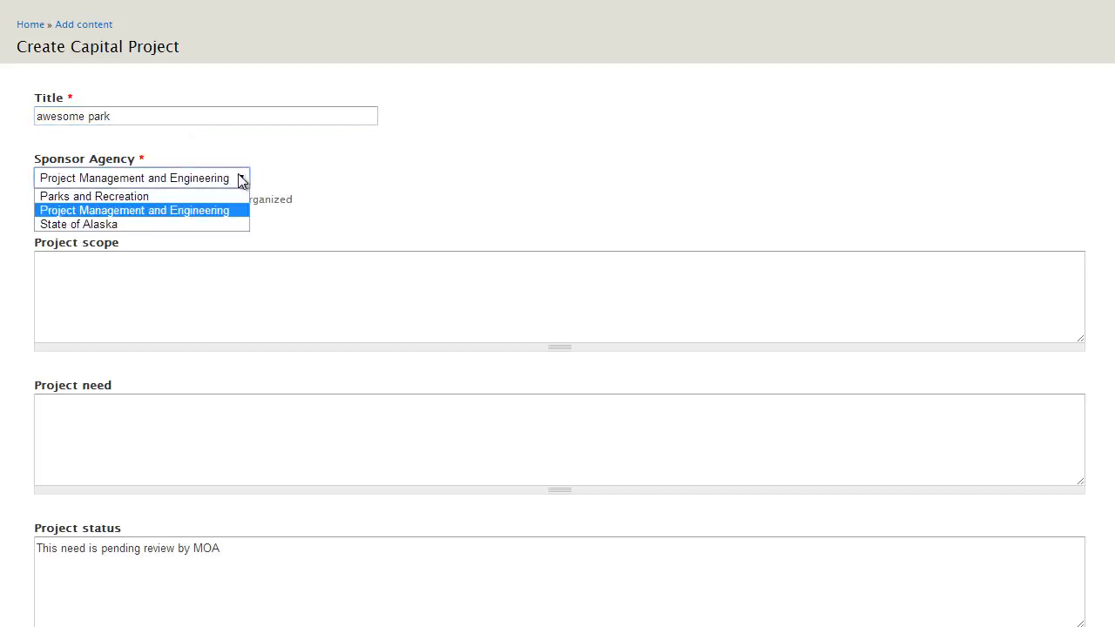
left_click(145, 196)
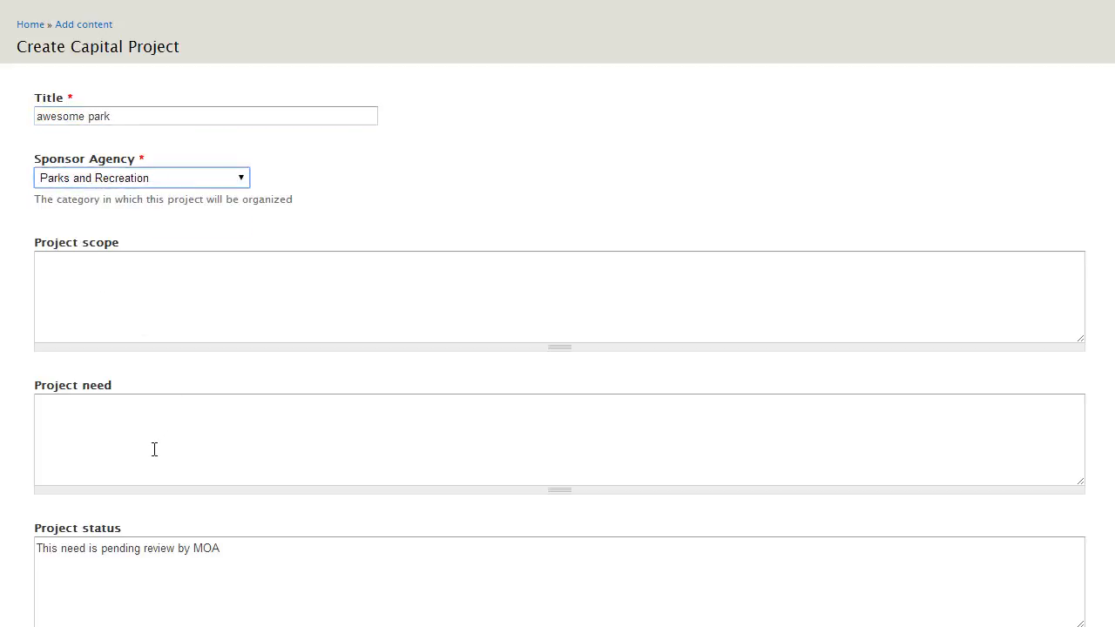
scroll(154, 448, "down", 2)
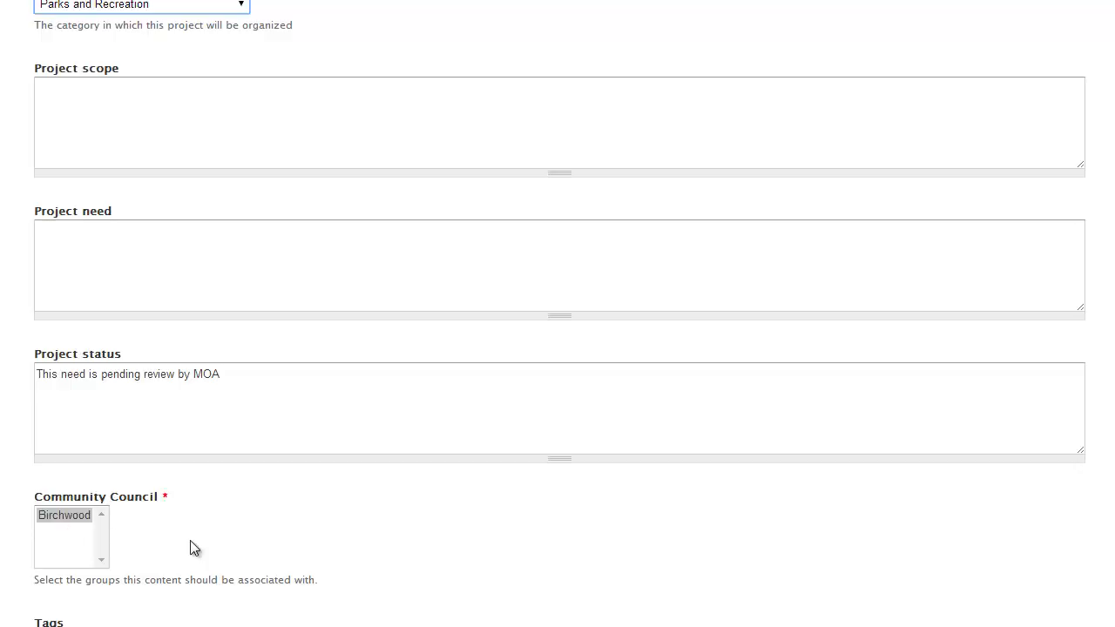
scroll(269, 537, "down", 2)
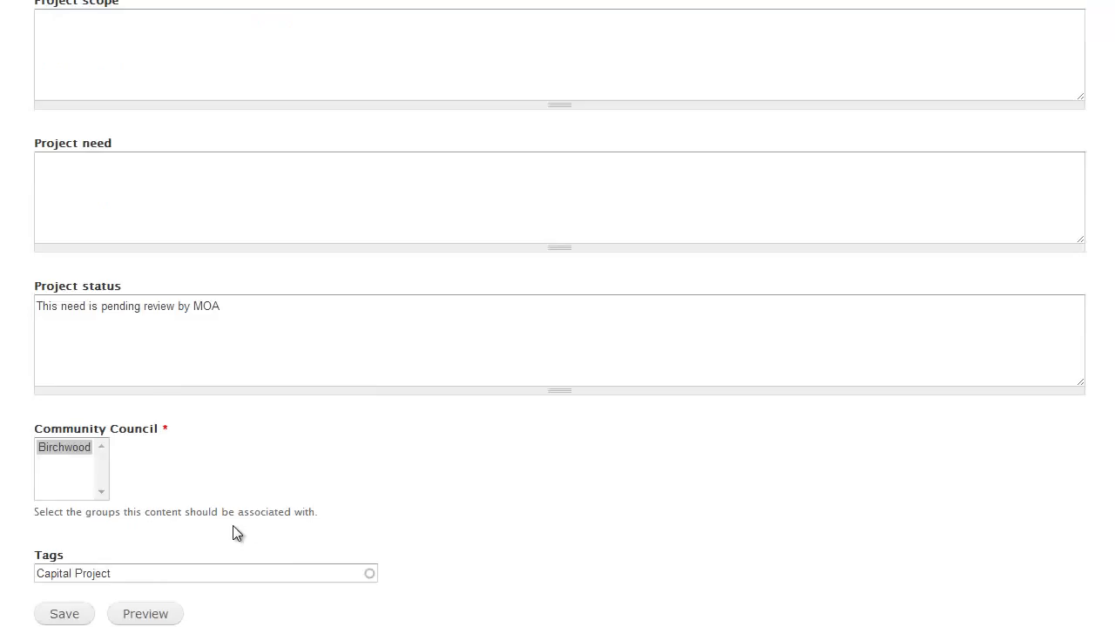
left_click(62, 612)
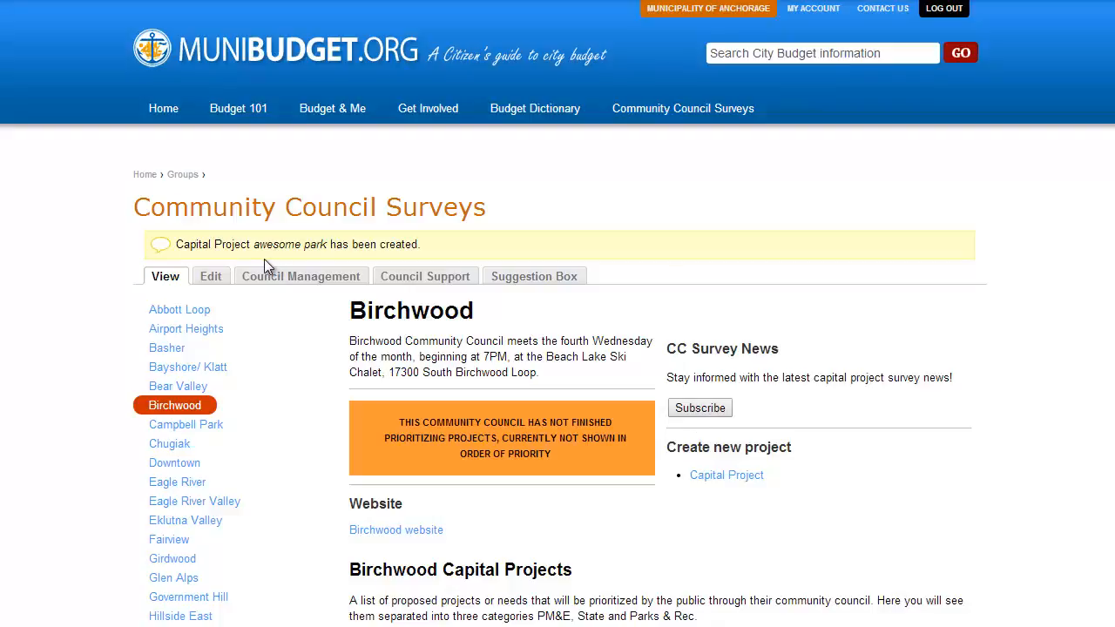
Post the comment "BWCC - Please delete this project" on Birchwood's Eagle River Area Snow Disposal Site project
scroll(513, 545, "down", 15)
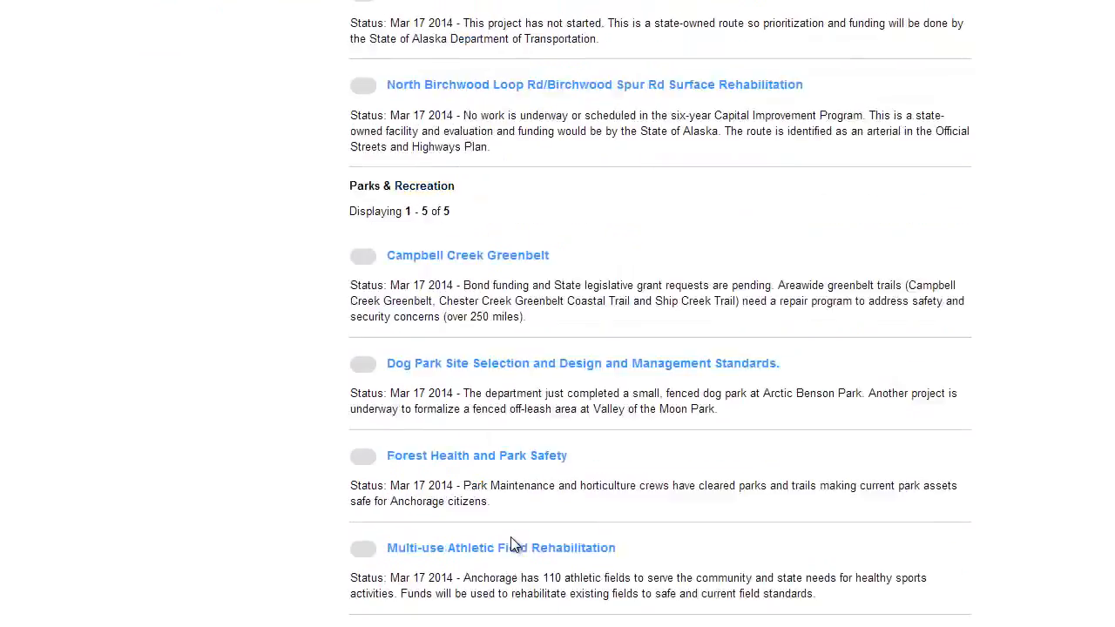
scroll(513, 545, "down", 4)
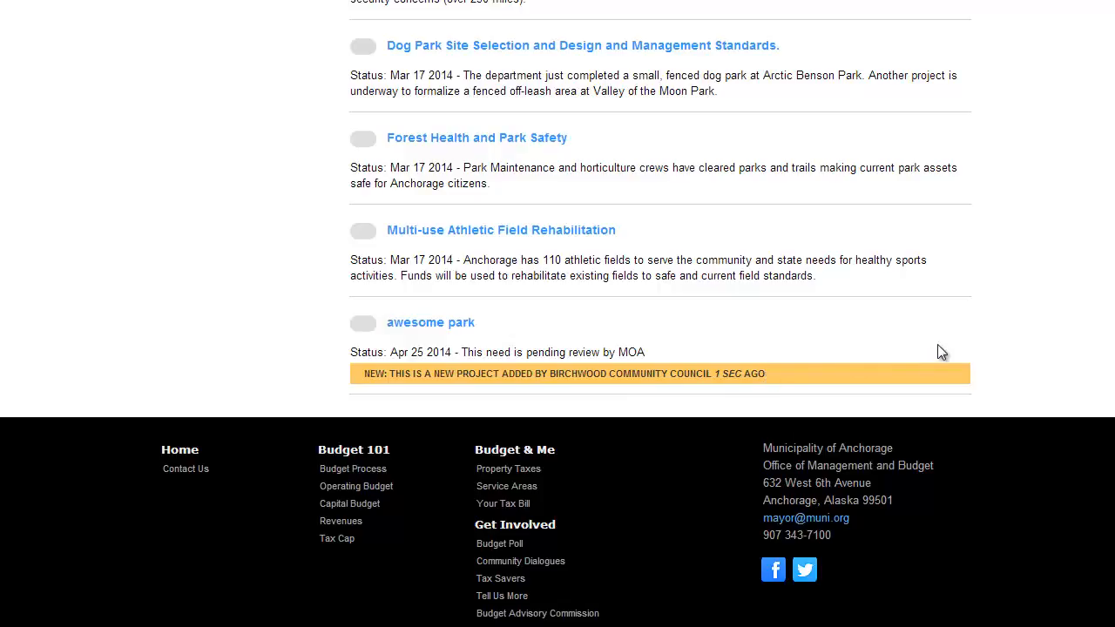
scroll(1039, 332, "up", 15)
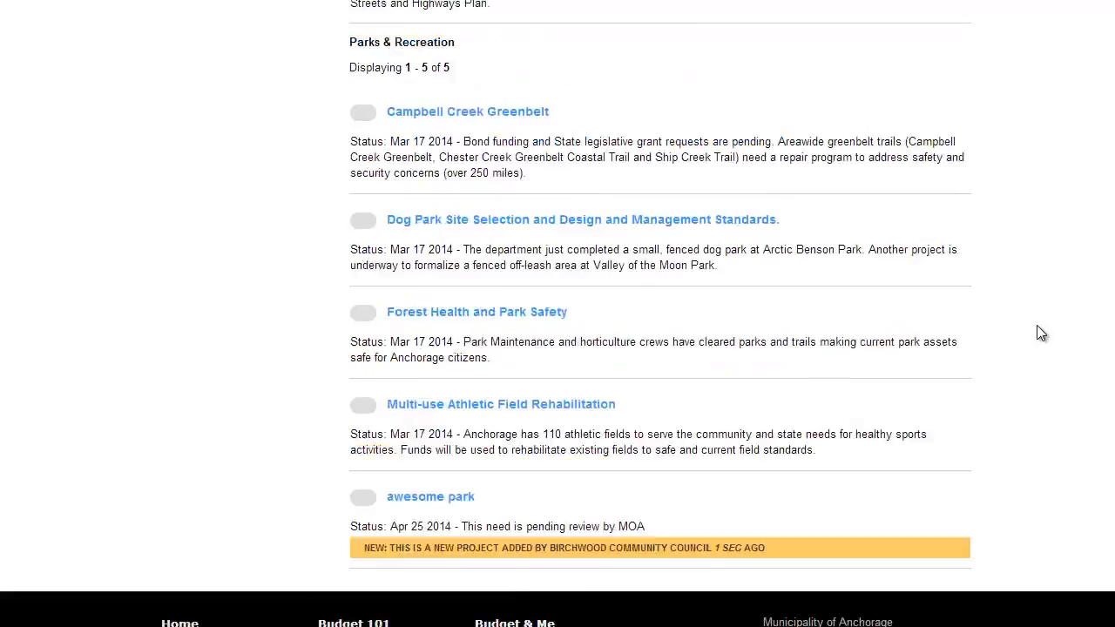
scroll(1039, 333, "up", 5)
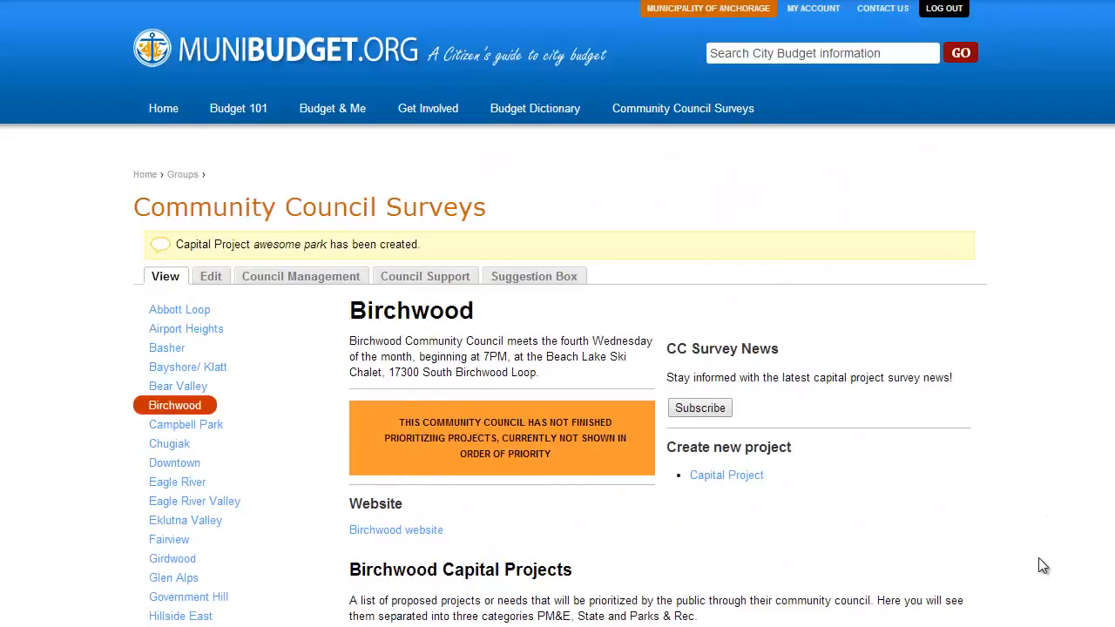
scroll(1052, 564, "down", 5)
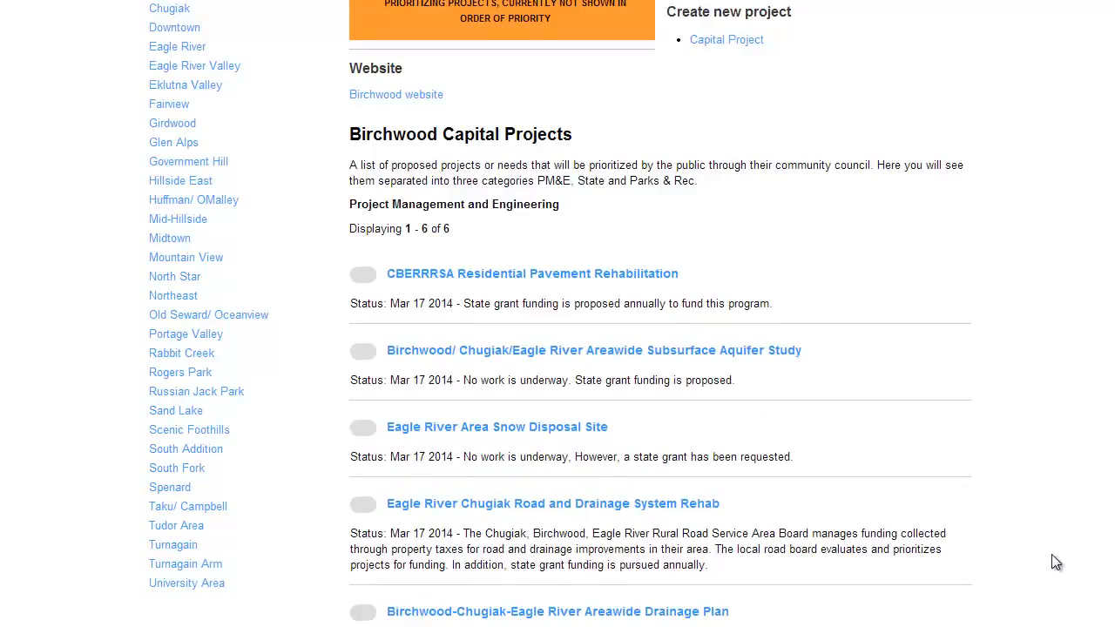
scroll(1051, 557, "down", 1)
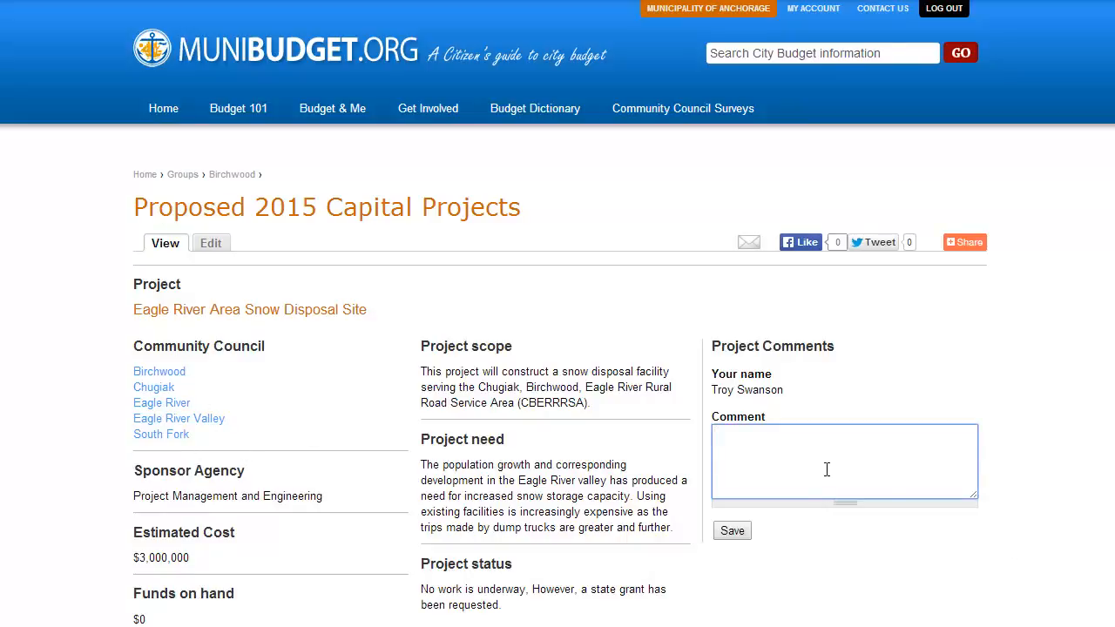
type("BWCC - Please delete this project")
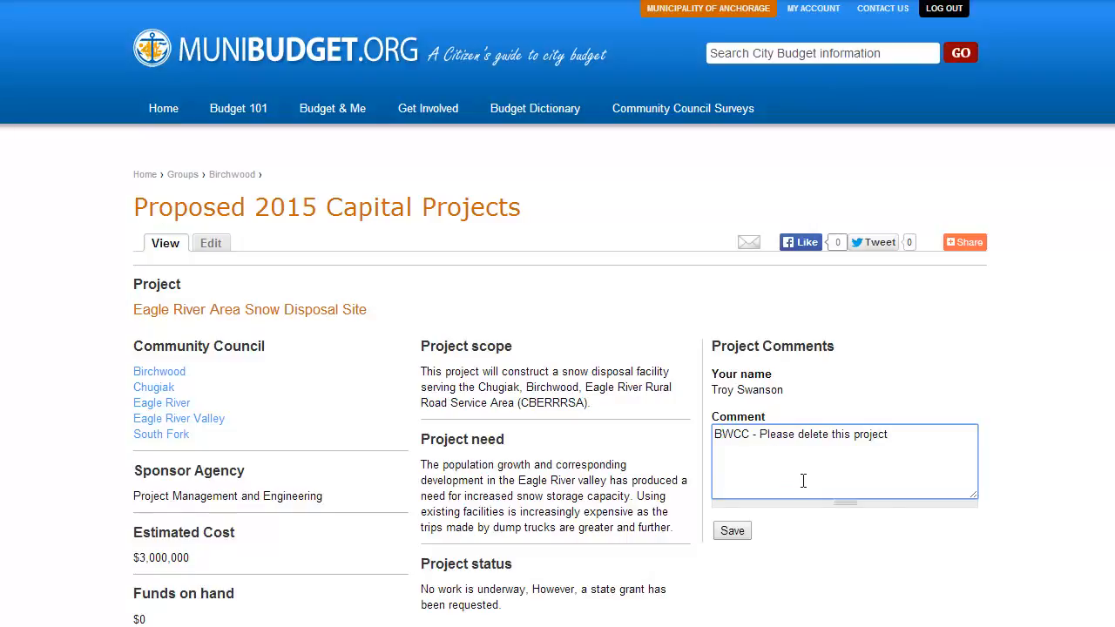
left_click(726, 533)
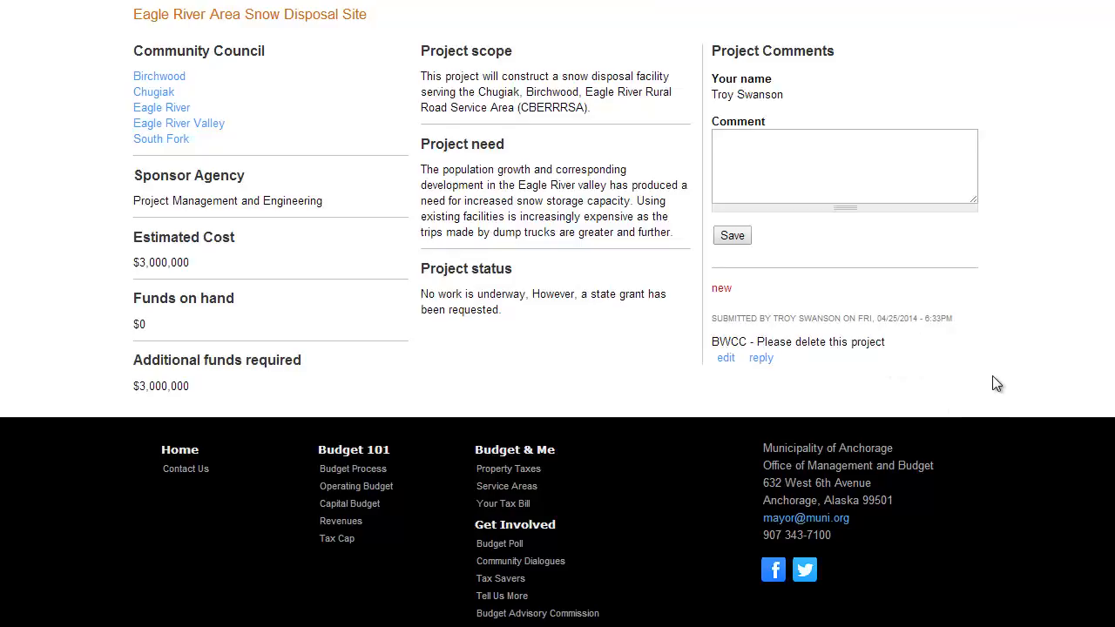
Return to the Birchwood council page and review its recent comments and the full capital projects list
scroll(992, 375, "up", 4)
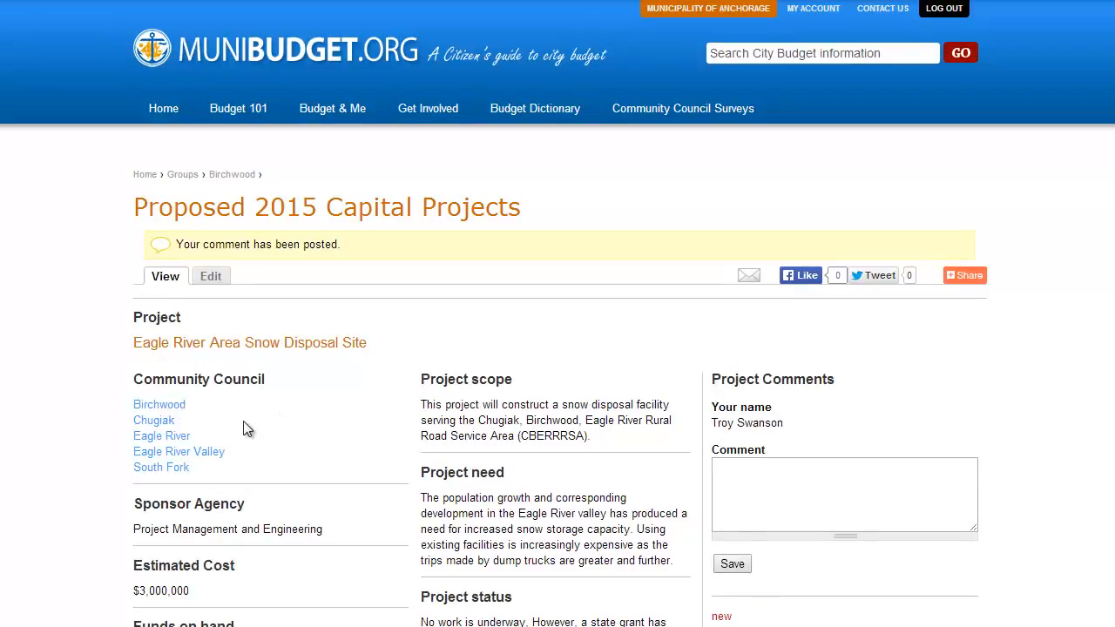
scroll(473, 542, "down", 4)
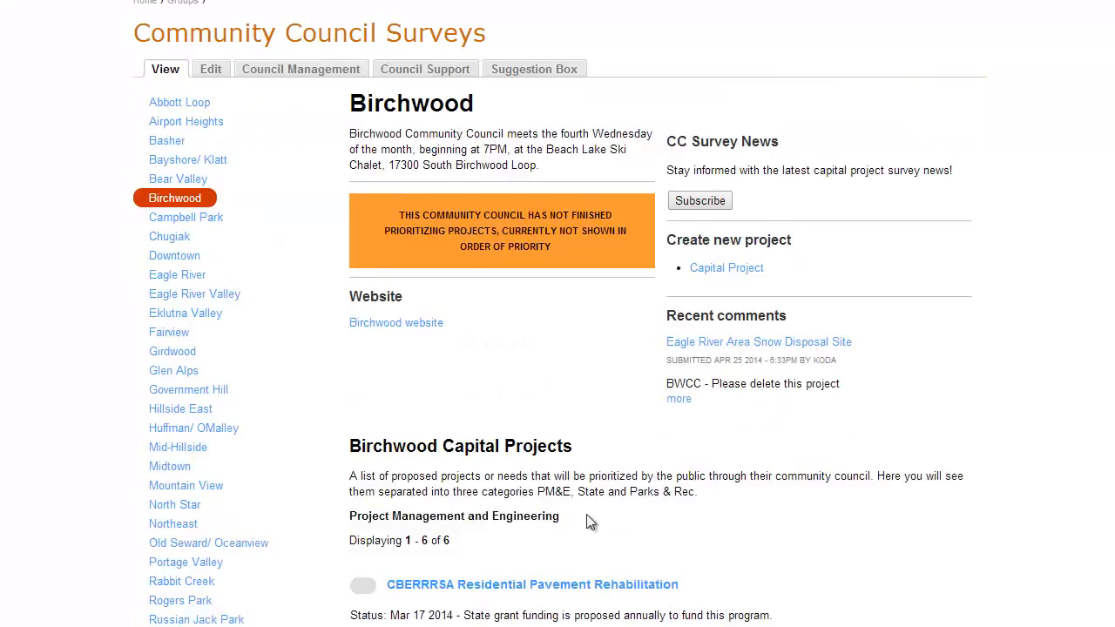
scroll(1019, 479, "down", 2)
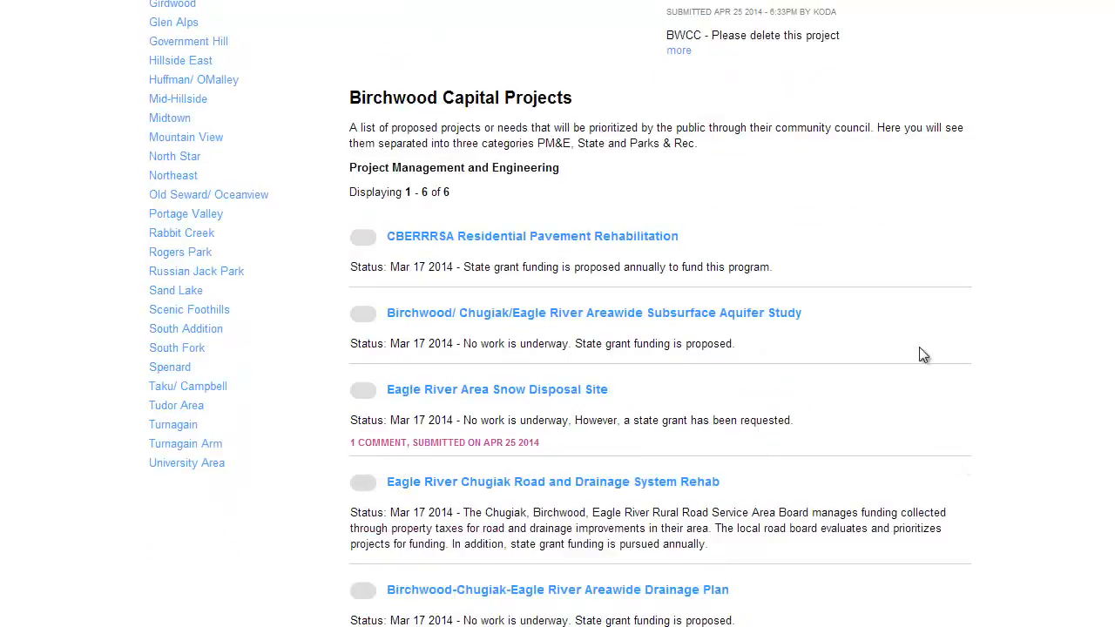
scroll(1017, 479, "up", 3)
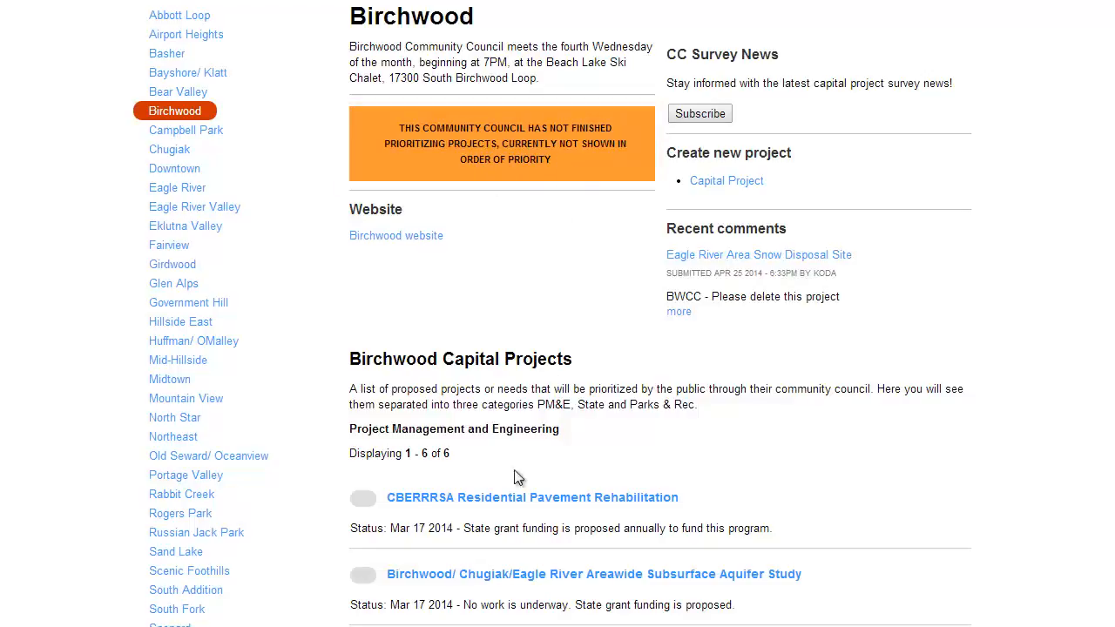
scroll(866, 468, "down", 2)
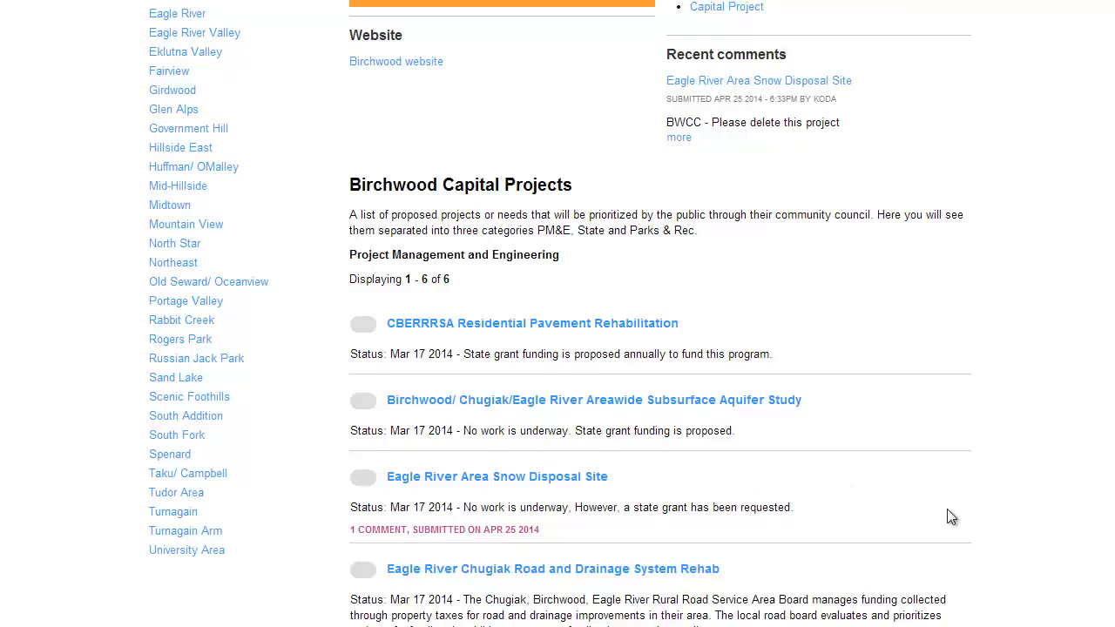
scroll(979, 505, "down", 15)
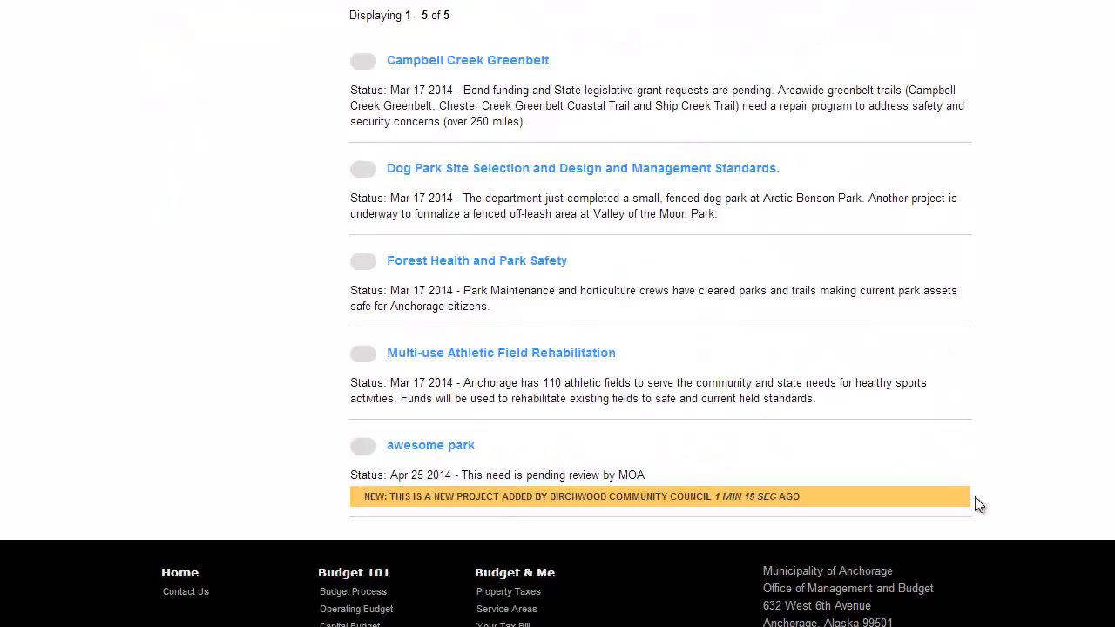
scroll(1012, 512, "up", 15)
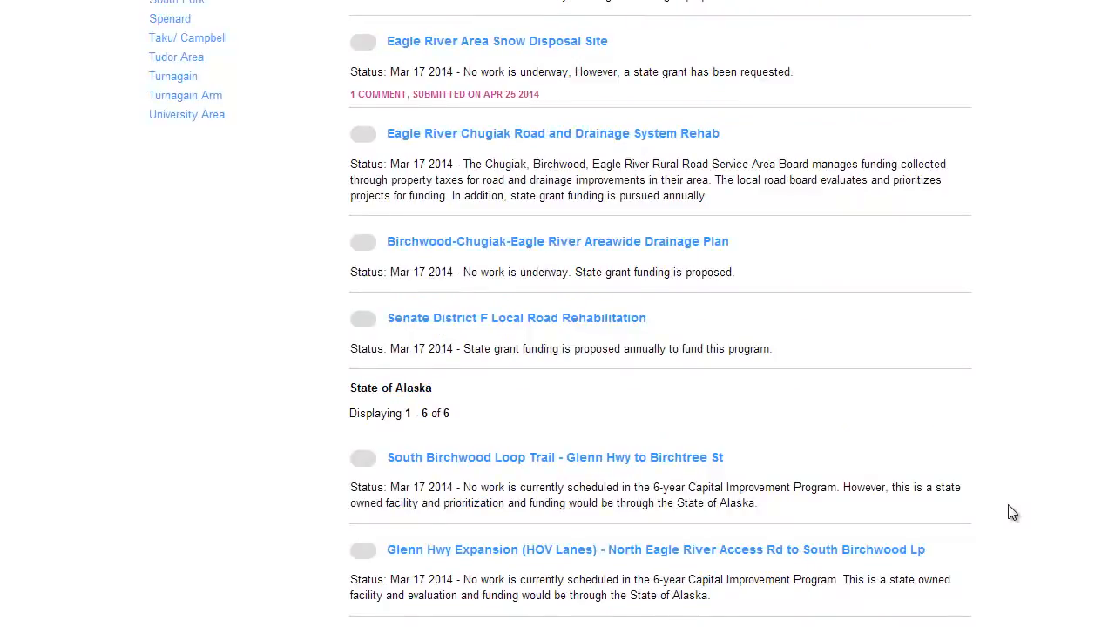
scroll(1013, 512, "up", 2)
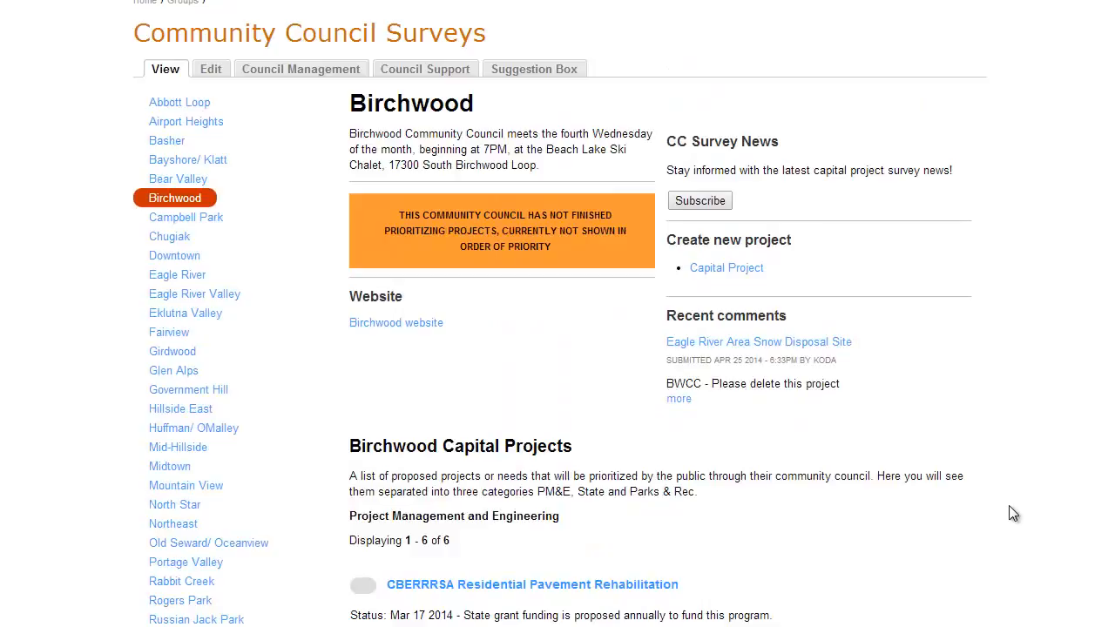
scroll(1010, 508, "up", 2)
scroll(1018, 512, "down", 1)
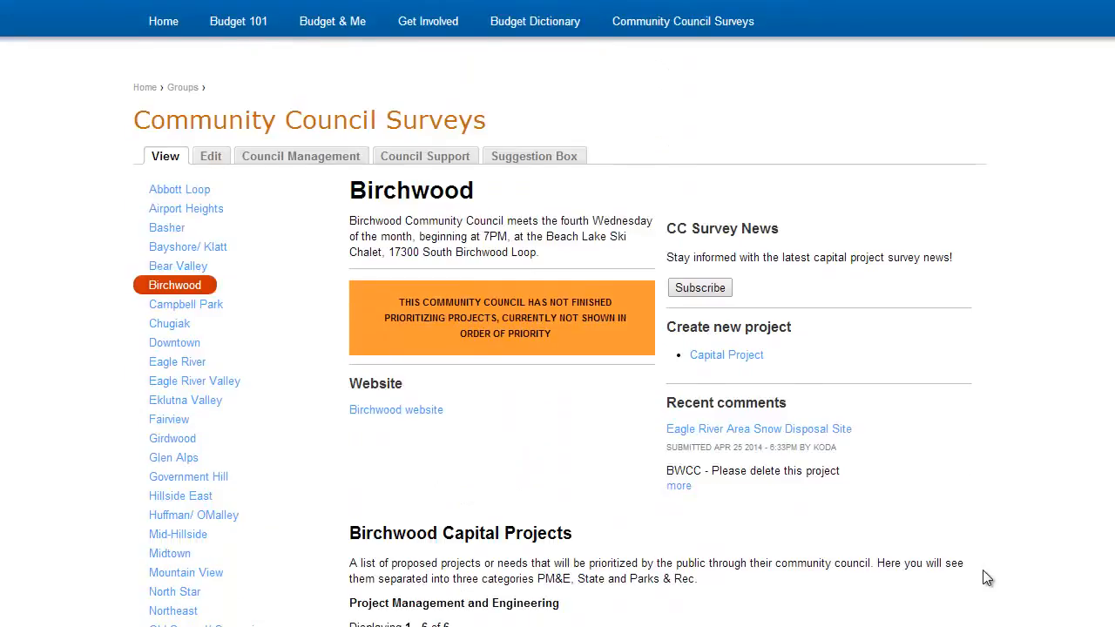
Open the priority-setting list for Birchwood and move awesome park to first place
left_click(303, 156)
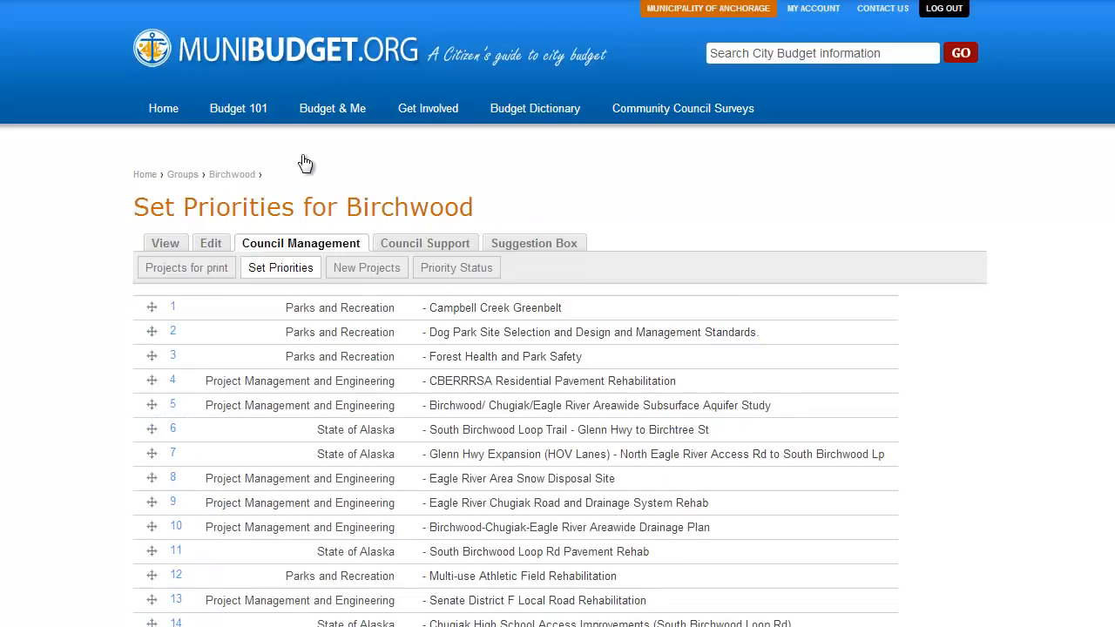
scroll(1003, 475, "down", 2)
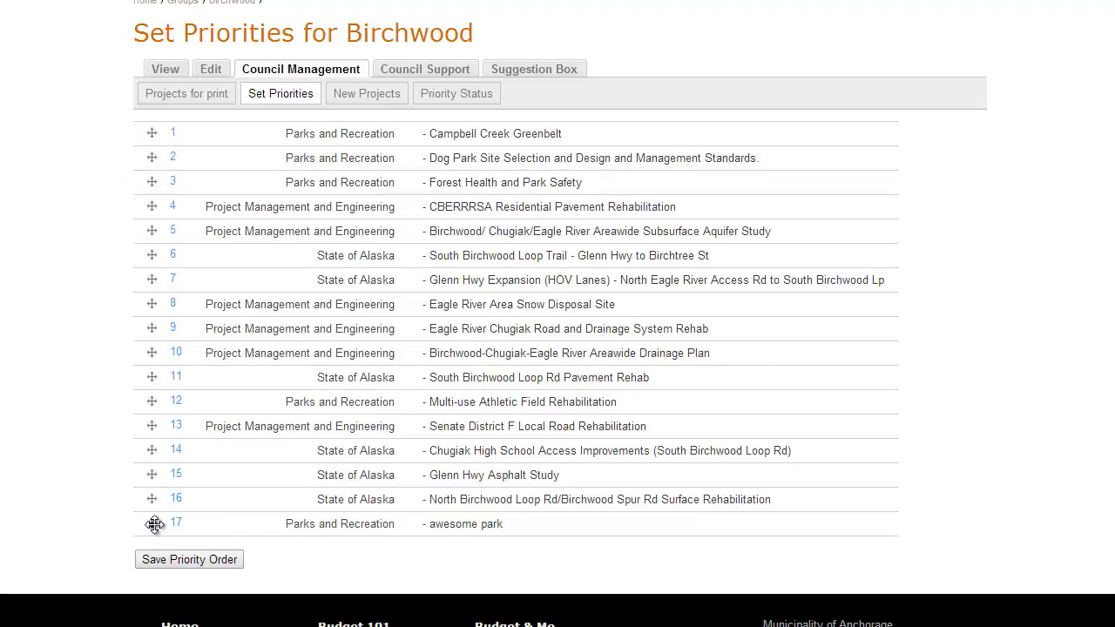
left_click_drag(151, 523, 149, 142)
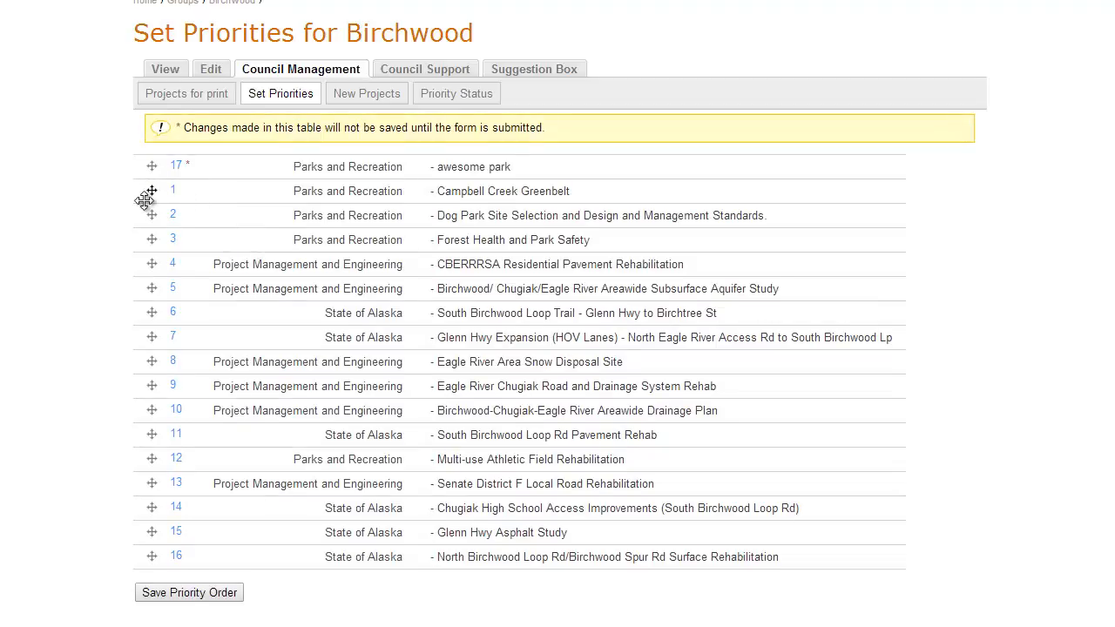
Reorder the priorities: CBERRRSA Residential Pavement Rehabilitation lower, South Birchwood Loop Rd Pavement Rehab higher, and awesome park second to last
left_click_drag(150, 260, 153, 360)
left_click_drag(151, 429, 153, 361)
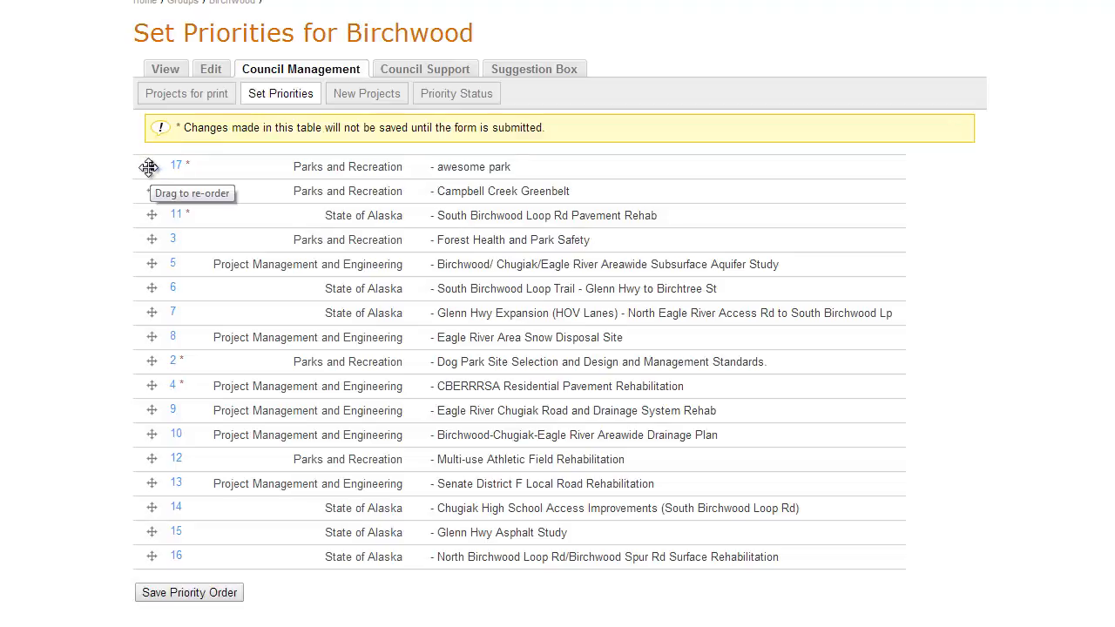
left_click_drag(148, 166, 181, 522)
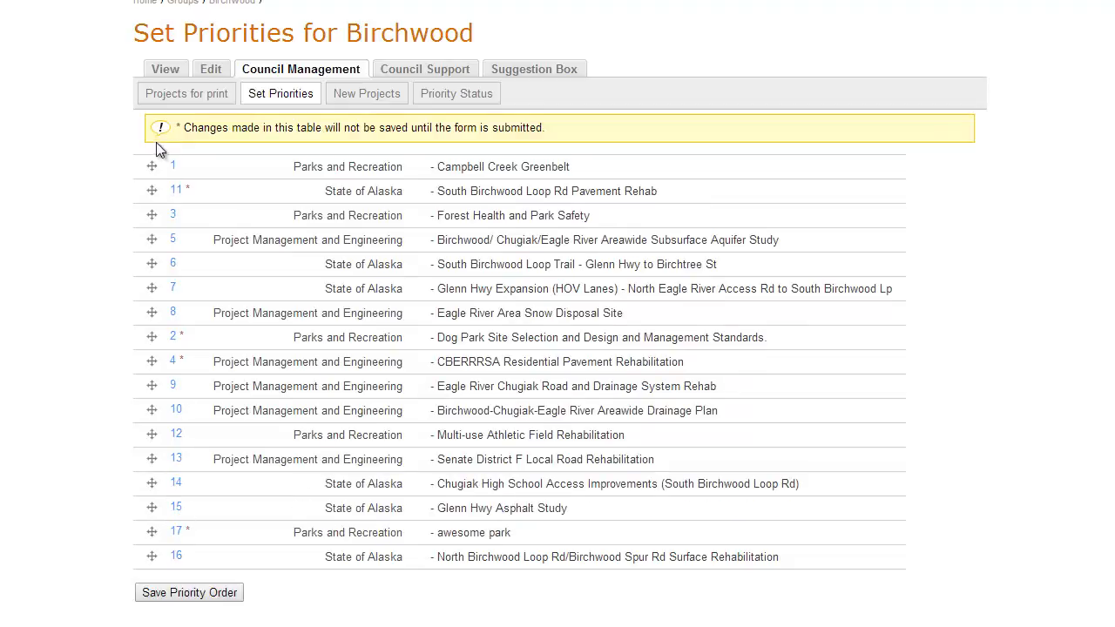
Move Campbell Creek Greenbelt and Forest Health and Park Safety above awesome park, Multi-use Athletic Field Rehabilitation last, and North Birchwood Loop Rd above Glenn Hwy Asphalt Study
left_click_drag(151, 166, 150, 506)
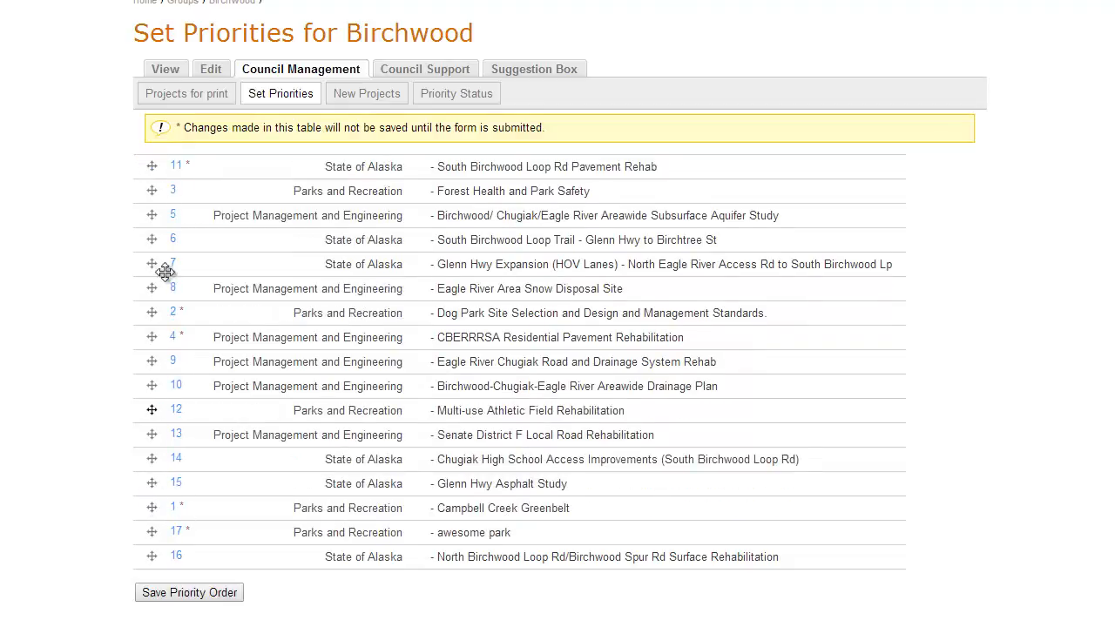
mouse_move(151, 188)
left_mouse_down()
mouse_move(145, 505)
mouse_move(154, 525)
mouse_move(155, 512)
left_mouse_up()
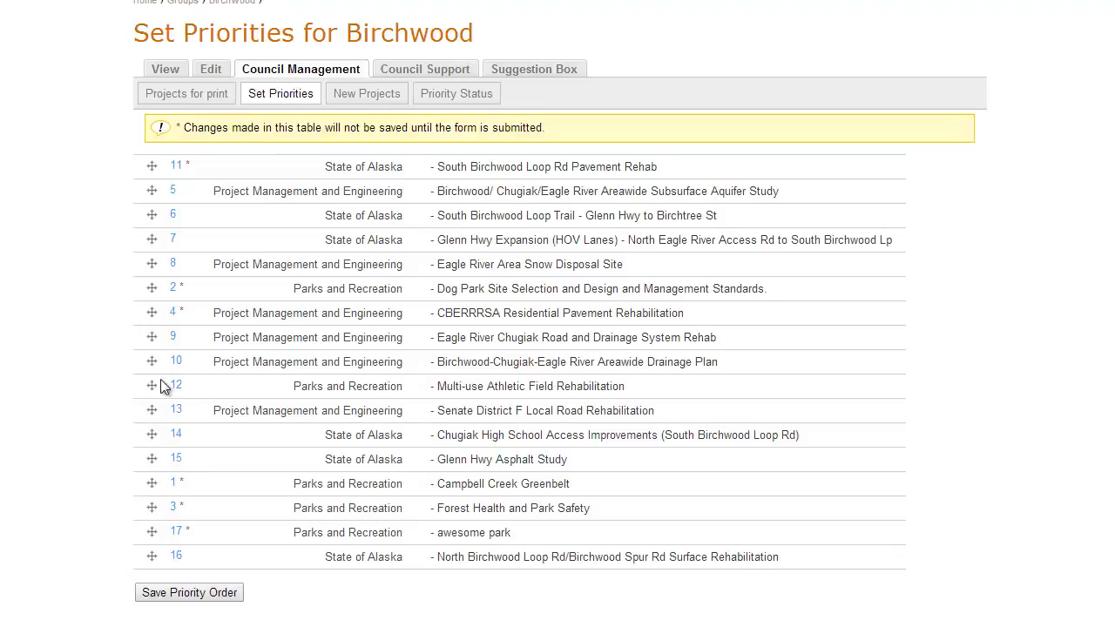
left_click_drag(151, 386, 149, 437)
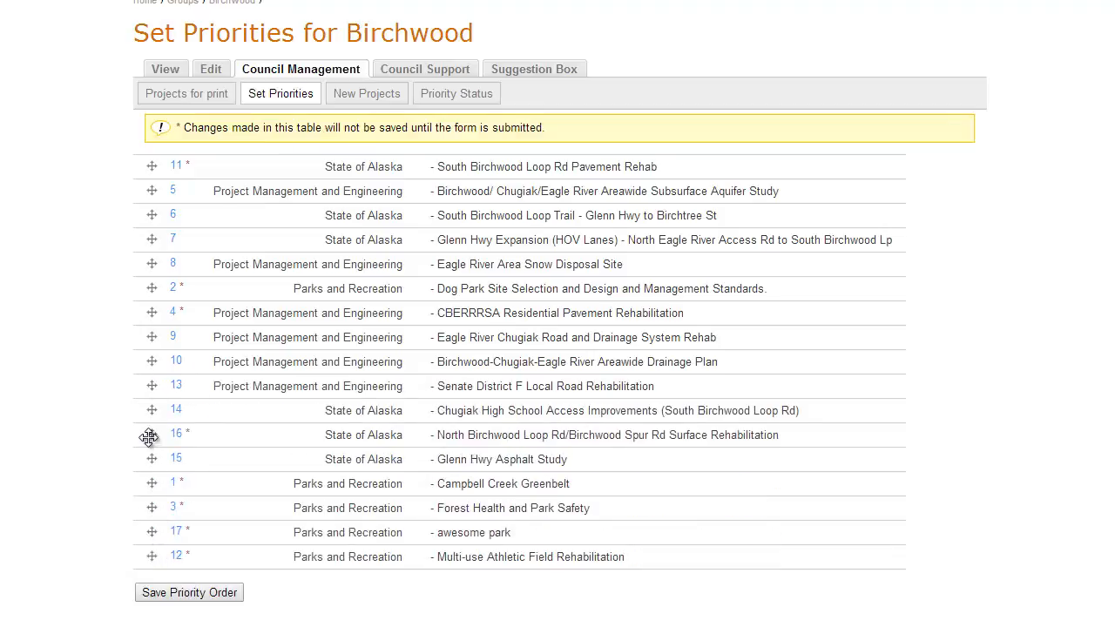
Move South Birchwood Loop Trail, South Birchwood Loop Rd Pavement Rehab and Glenn Hwy Expansion, in that order, directly above North Birchwood Loop Rd
left_click_drag(152, 240, 154, 411)
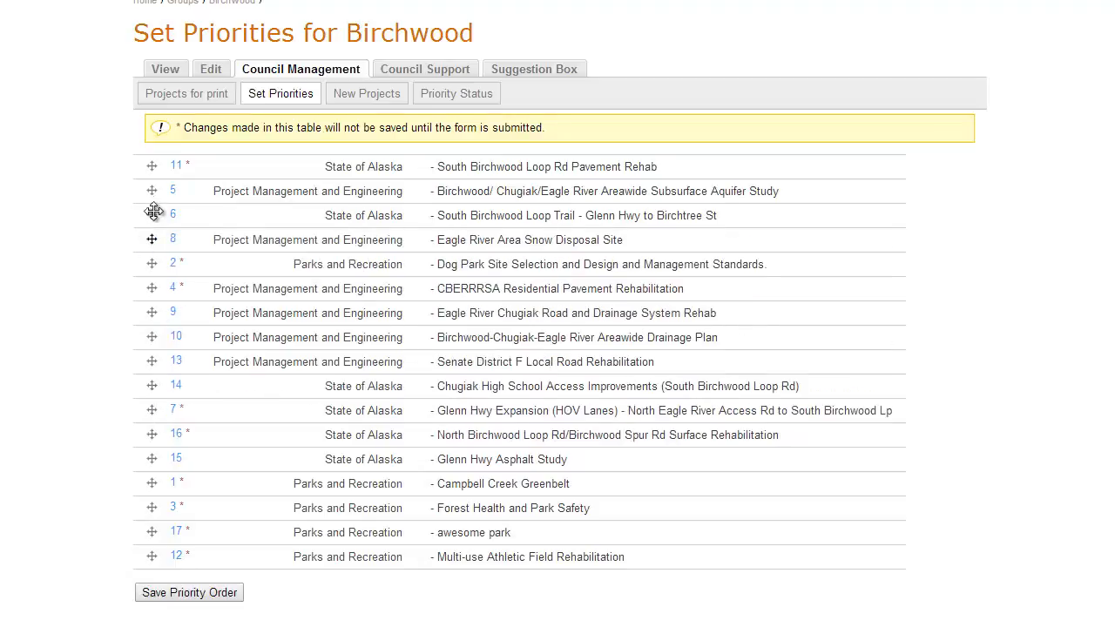
left_click_drag(153, 211, 153, 387)
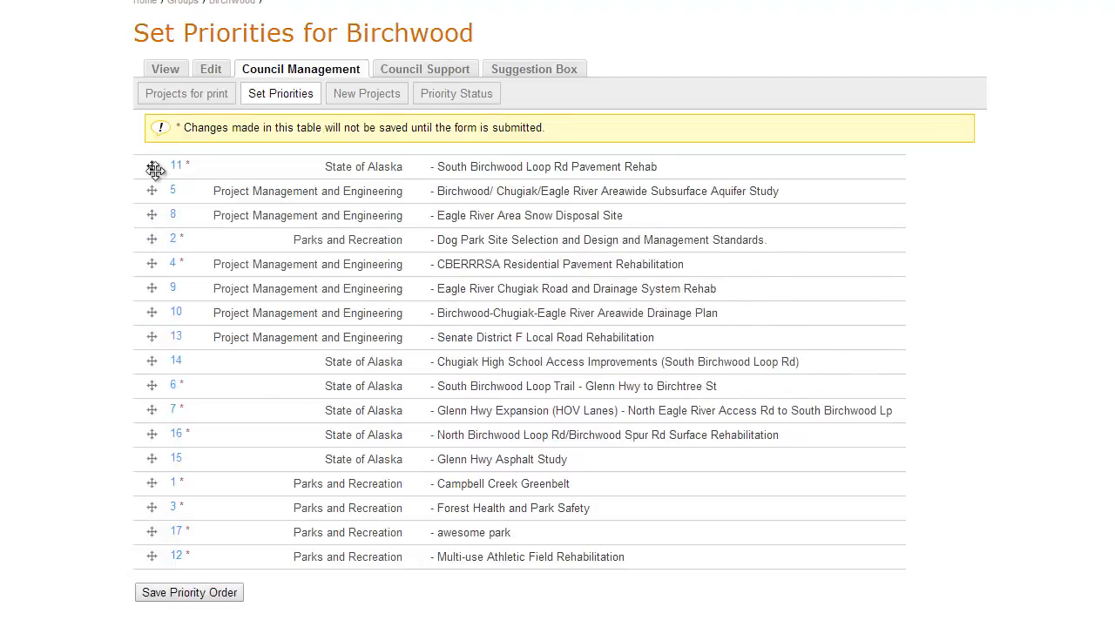
left_click_drag(154, 169, 155, 386)
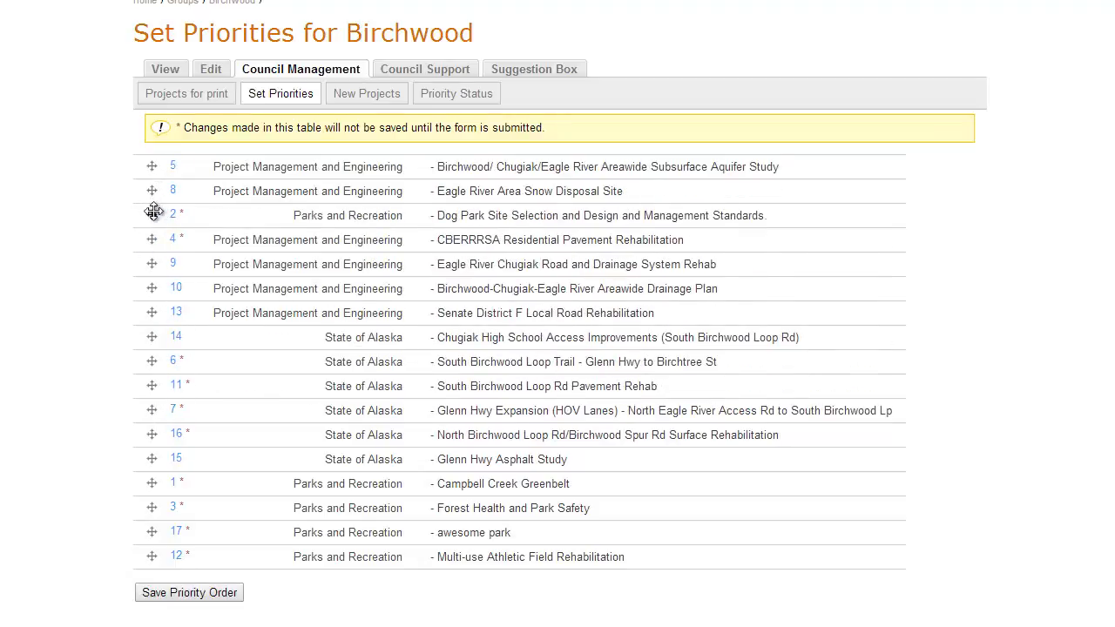
Place Dog Park Site Selection below Campbell Creek Greenbelt, move awesome park to first place, and save the priority order
left_click_drag(154, 212, 150, 480)
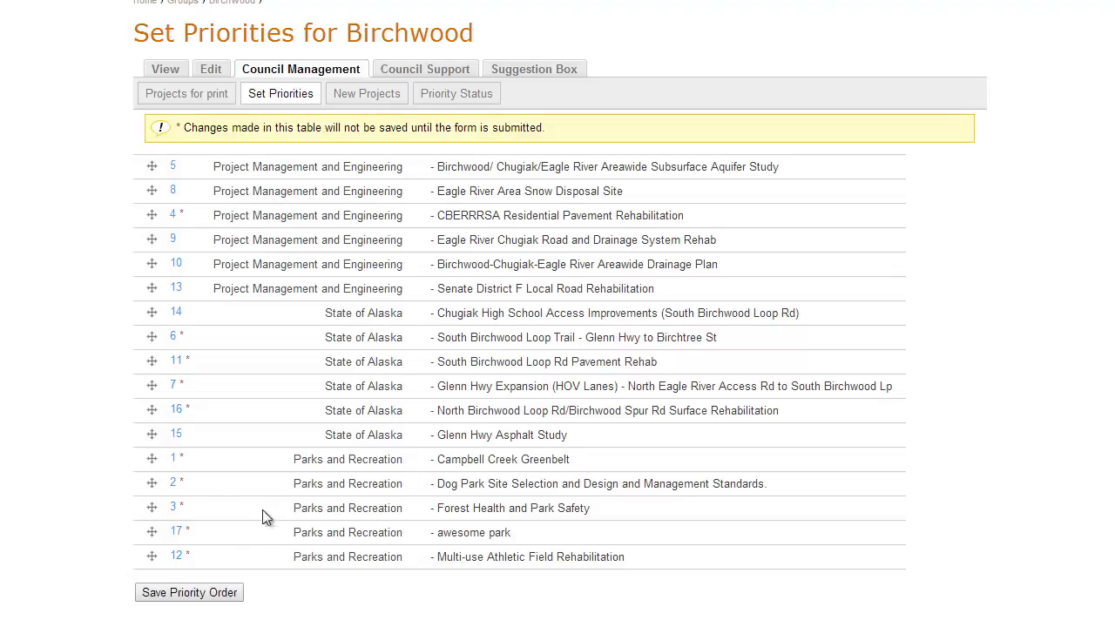
left_click_drag(151, 532, 149, 459)
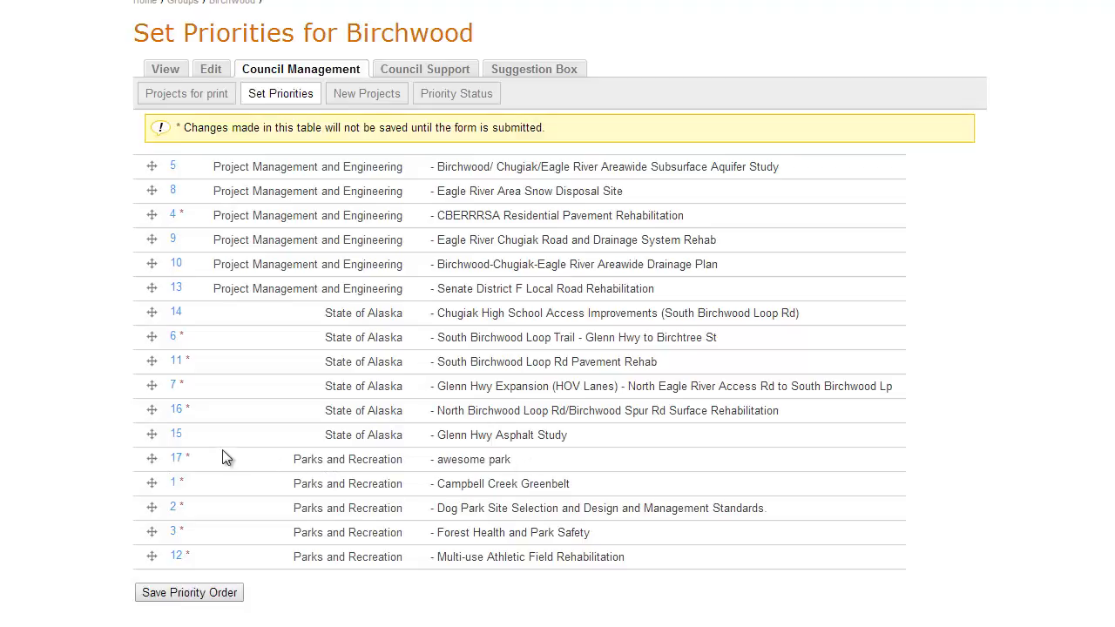
left_click_drag(152, 459, 152, 170)
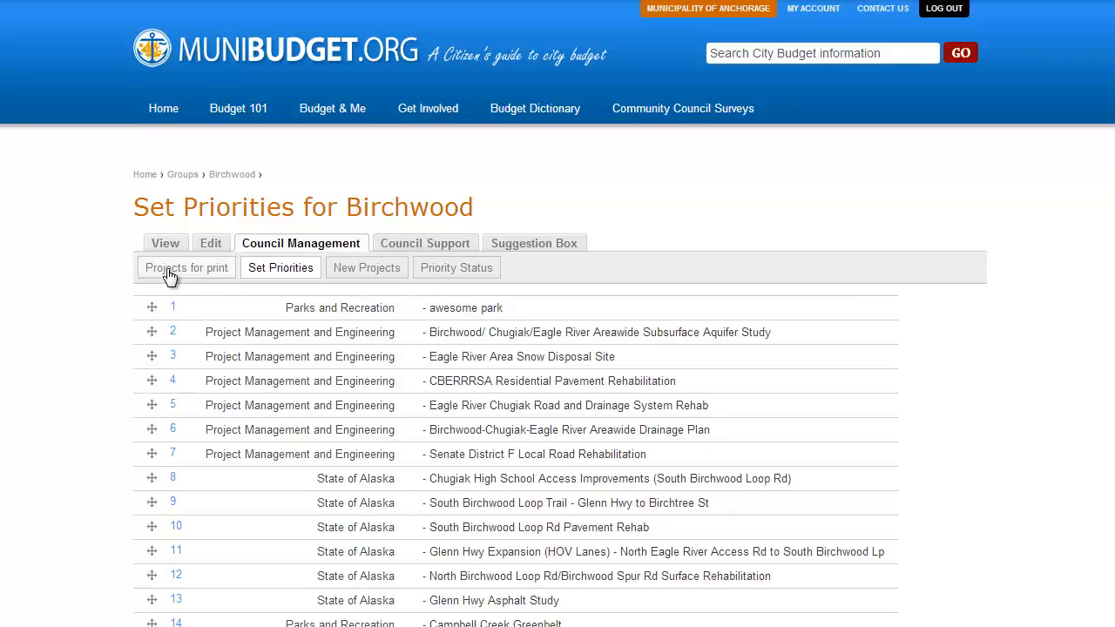
Open the printable list of all proposed Birchwood capital projects and review the project order within each category
left_click(166, 269)
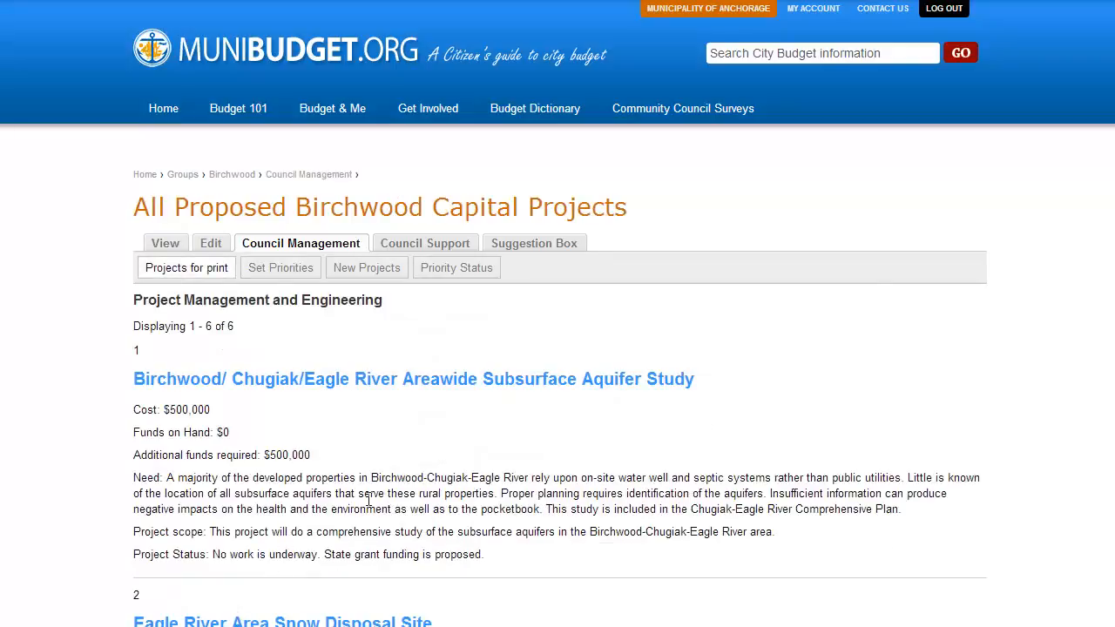
scroll(617, 472, "down", 1)
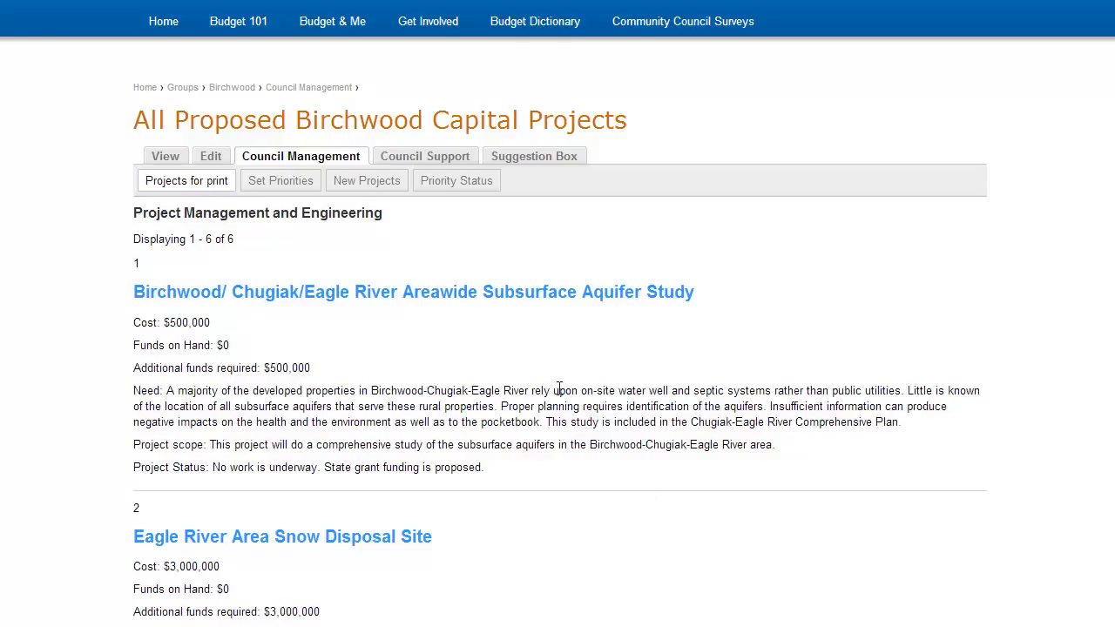
scroll(605, 523, "down", 12)
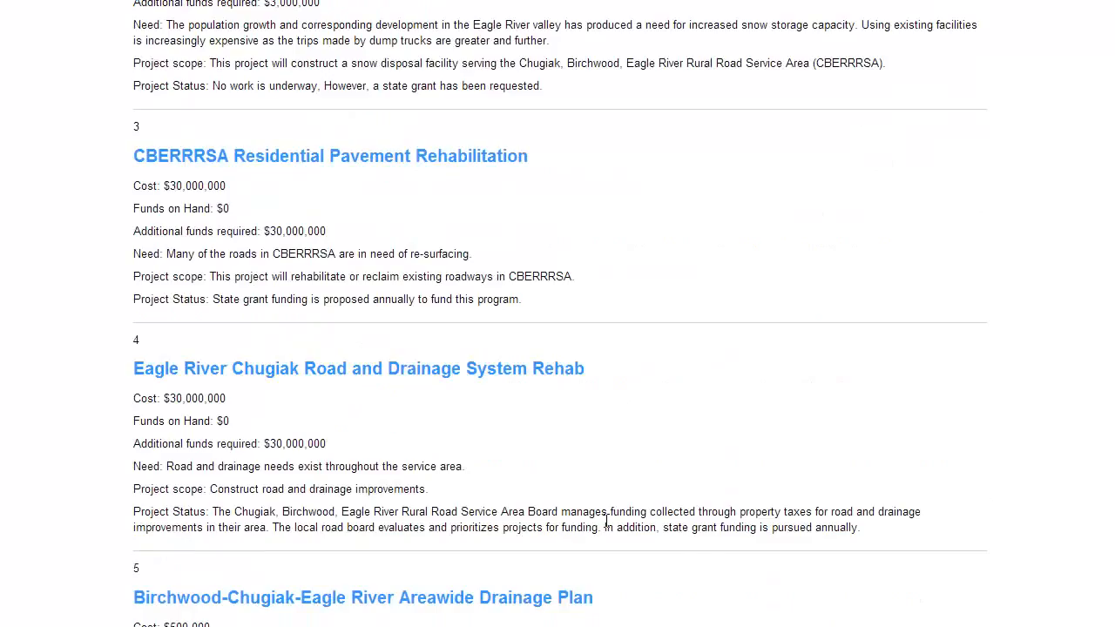
scroll(608, 528, "down", 4)
scroll(608, 528, "down", 2)
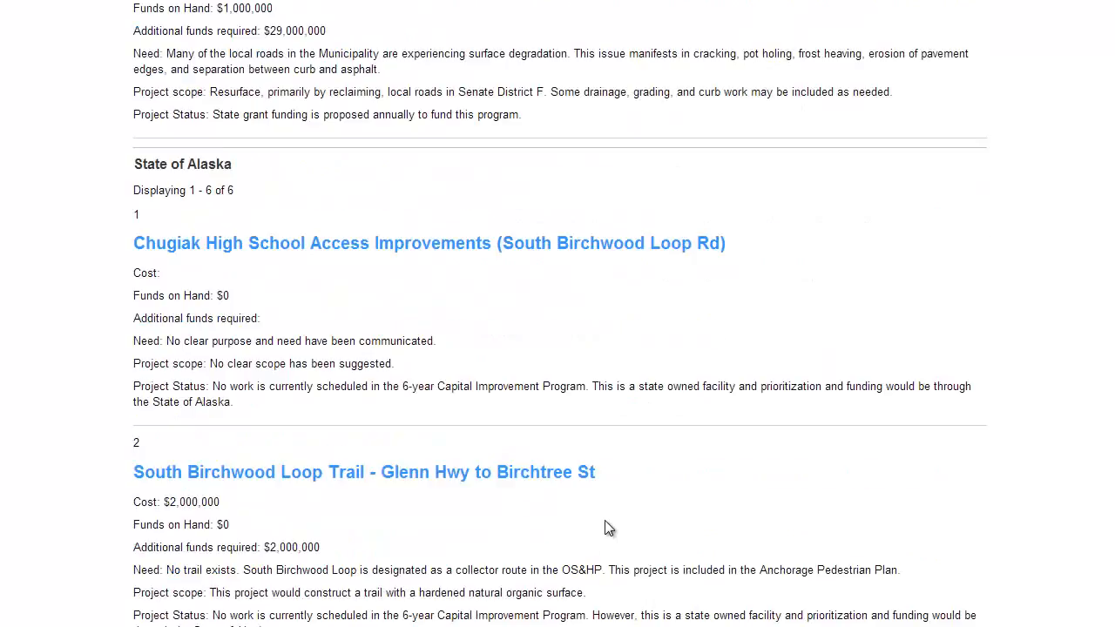
scroll(596, 449, "down", 3)
scroll(596, 450, "down", 12)
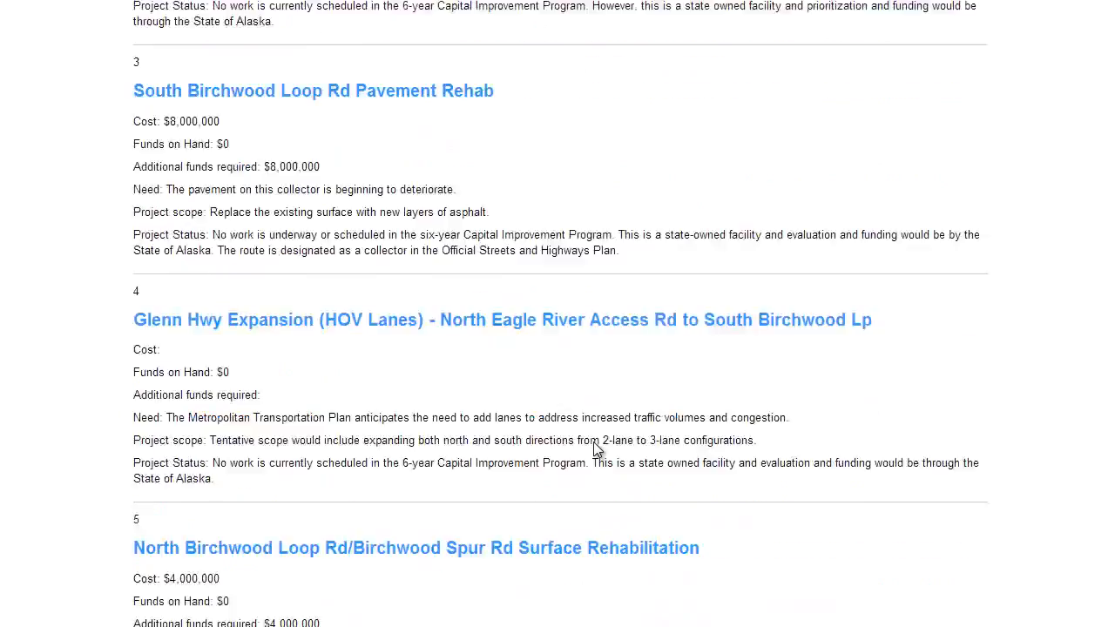
scroll(589, 449, "down", 2)
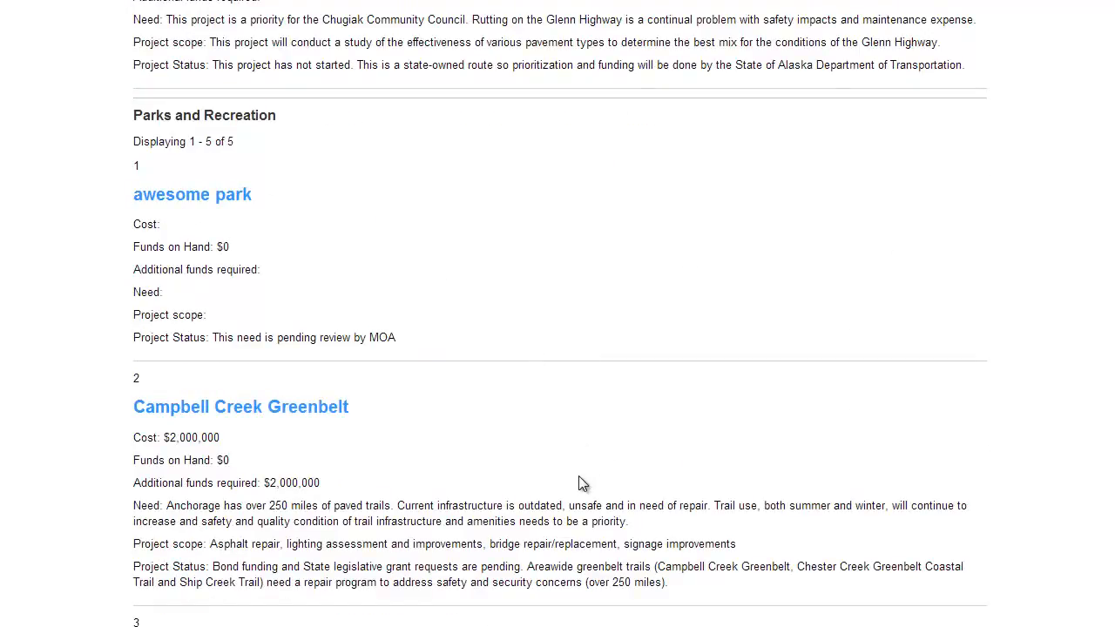
scroll(579, 475, "up", 20)
scroll(577, 482, "down", 7)
scroll(577, 483, "up", 13)
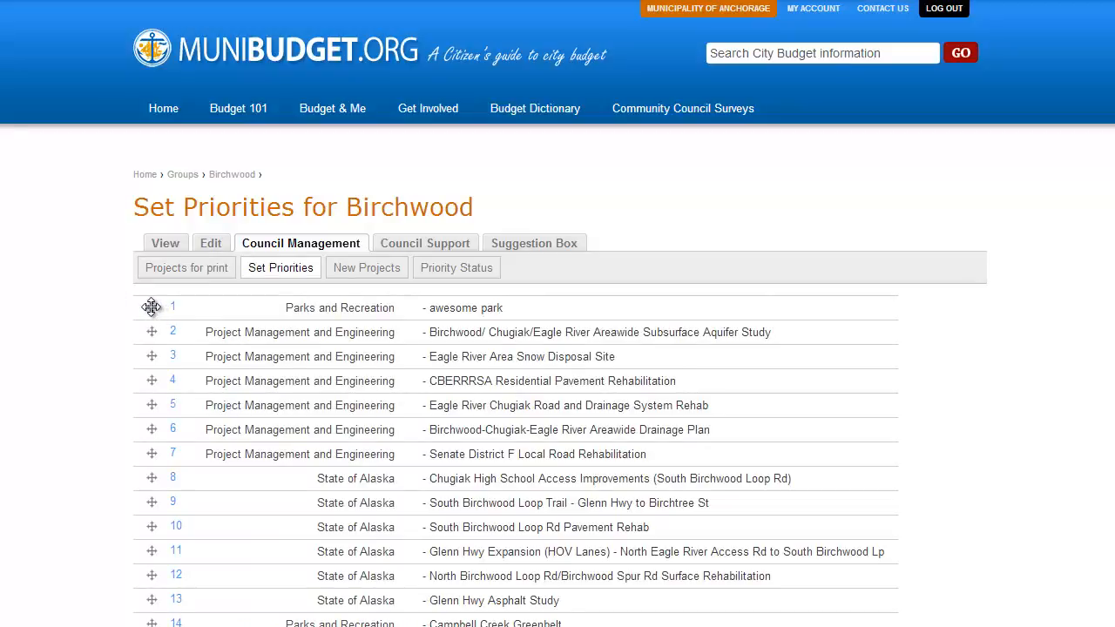
Return to the Birchwood priority list and move awesome park directly below South Birchwood Loop Rd Pavement Rehab
left_click_drag(152, 307, 150, 548)
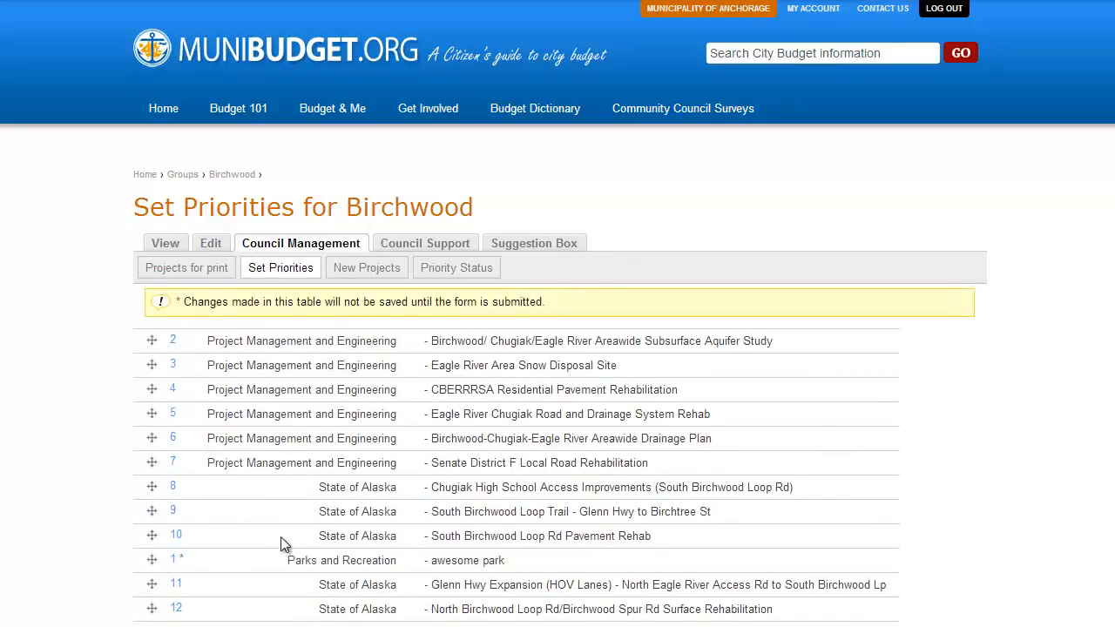
scroll(280, 537, "down", 2)
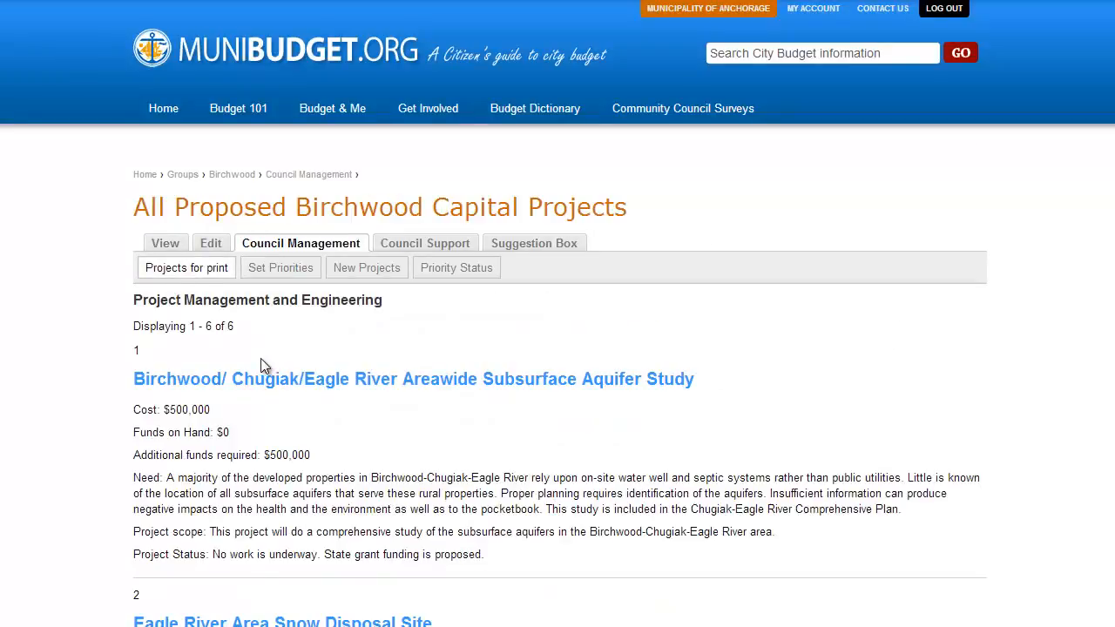
Preview the printout of the proposed Birchwood capital projects, check its pages through Parks and Recreation, and close the preview without printing
scroll(553, 482, "down", 2)
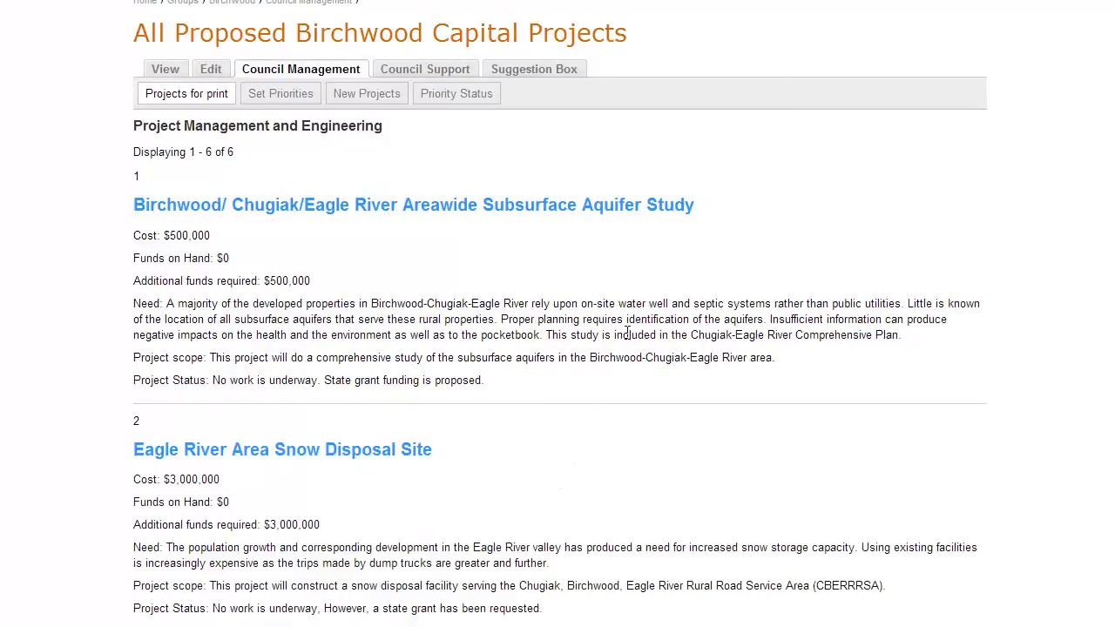
right_click(505, 252)
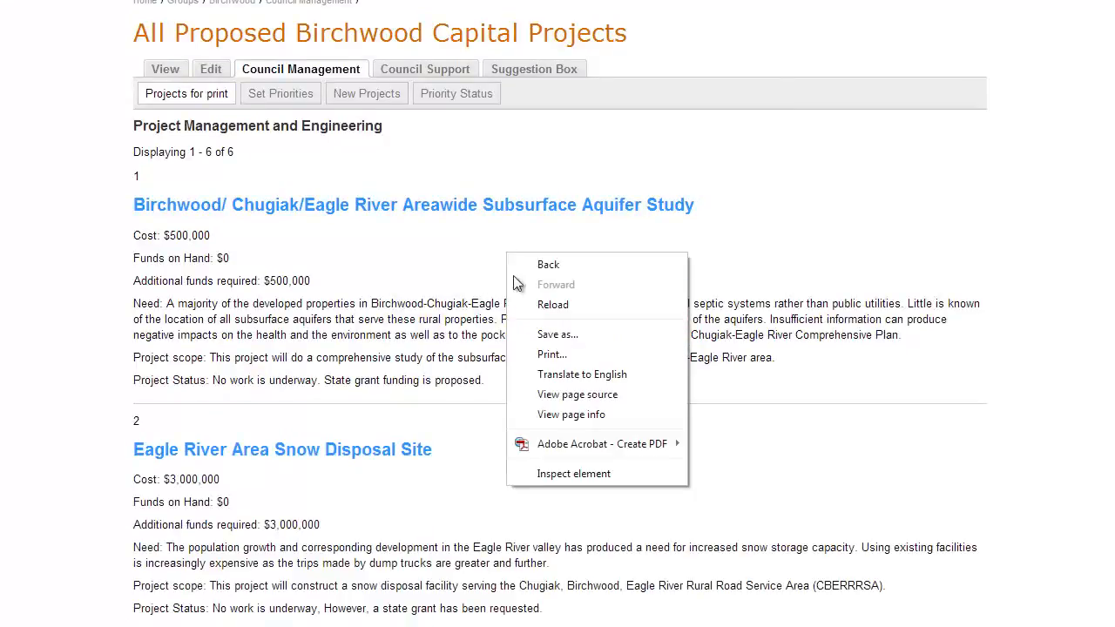
left_click(554, 357)
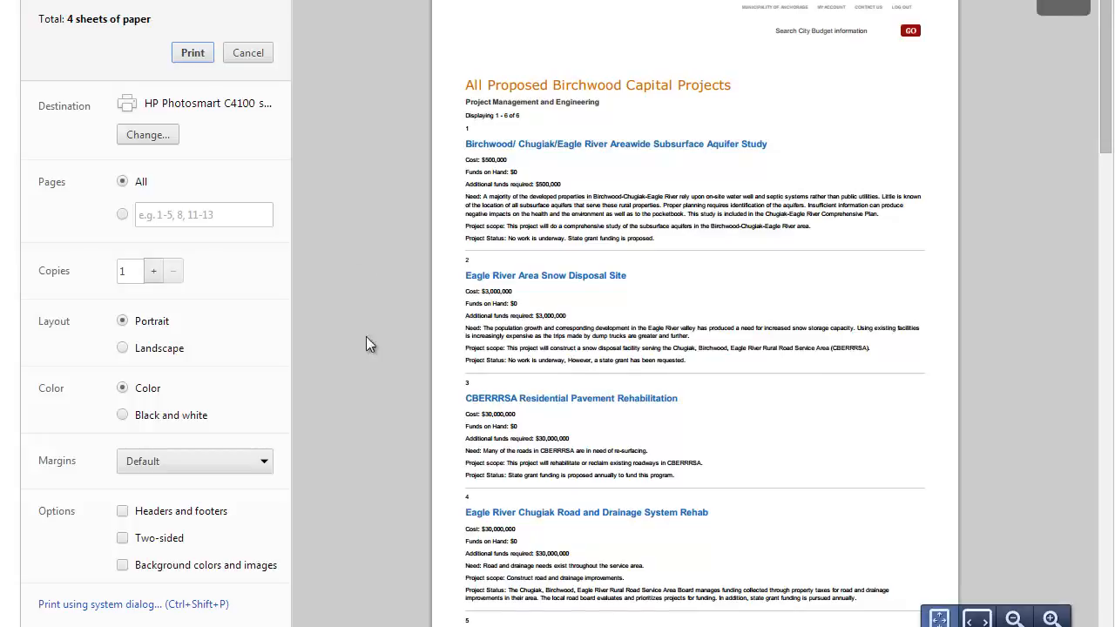
scroll(365, 336, "down", 15)
scroll(369, 400, "down", 3)
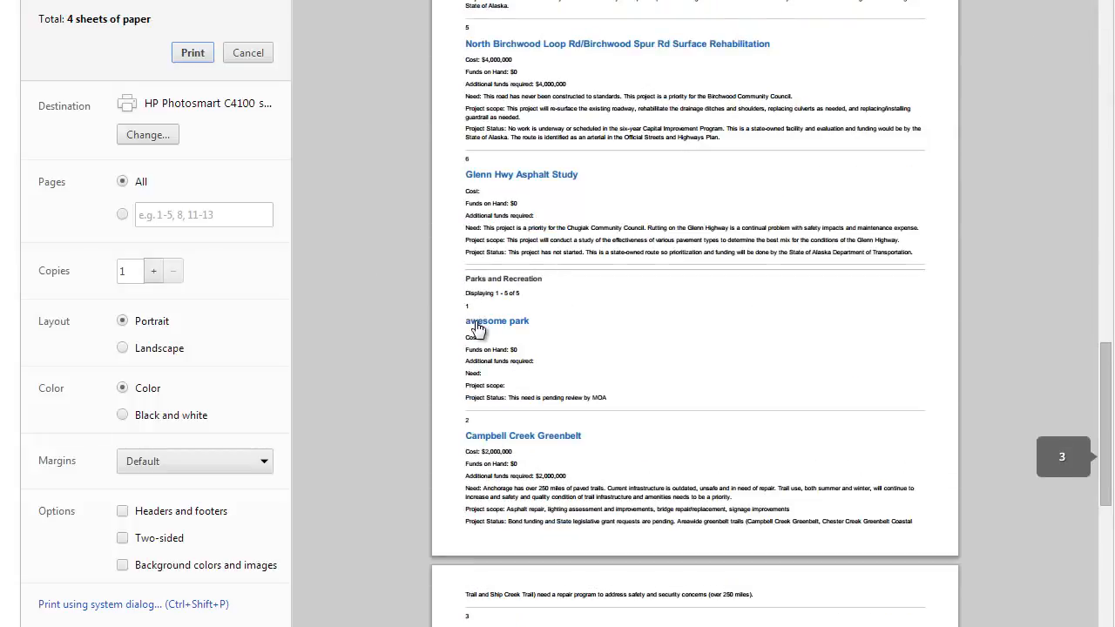
left_click(256, 53)
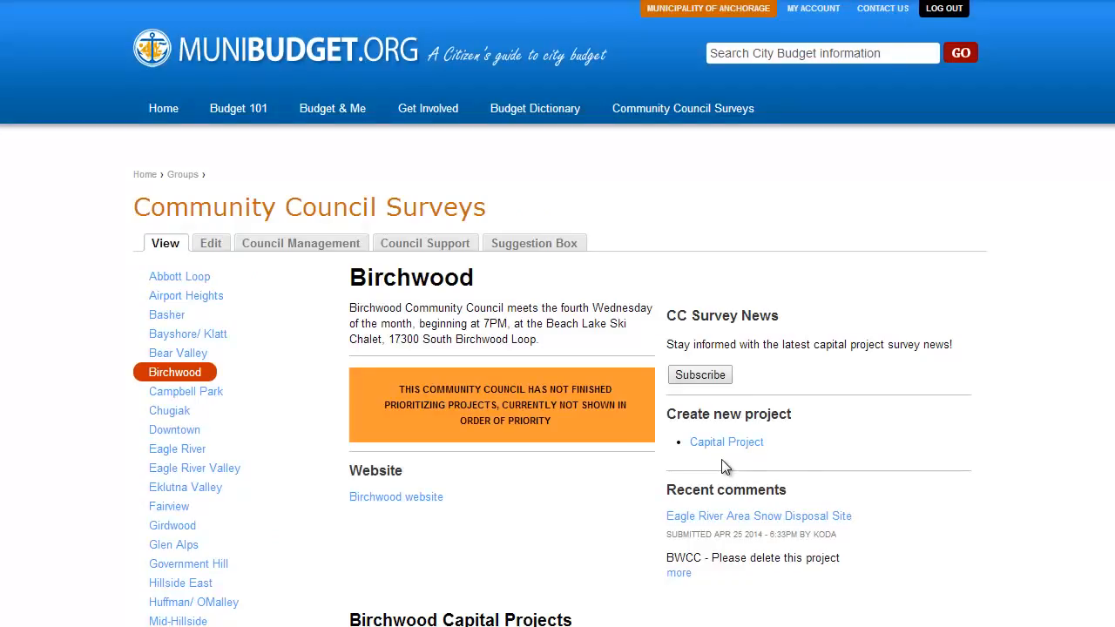
Review the Birchwood council page's priority status banner, recent comments and the order of its capital projects in all three categories
scroll(926, 464, "down", 3)
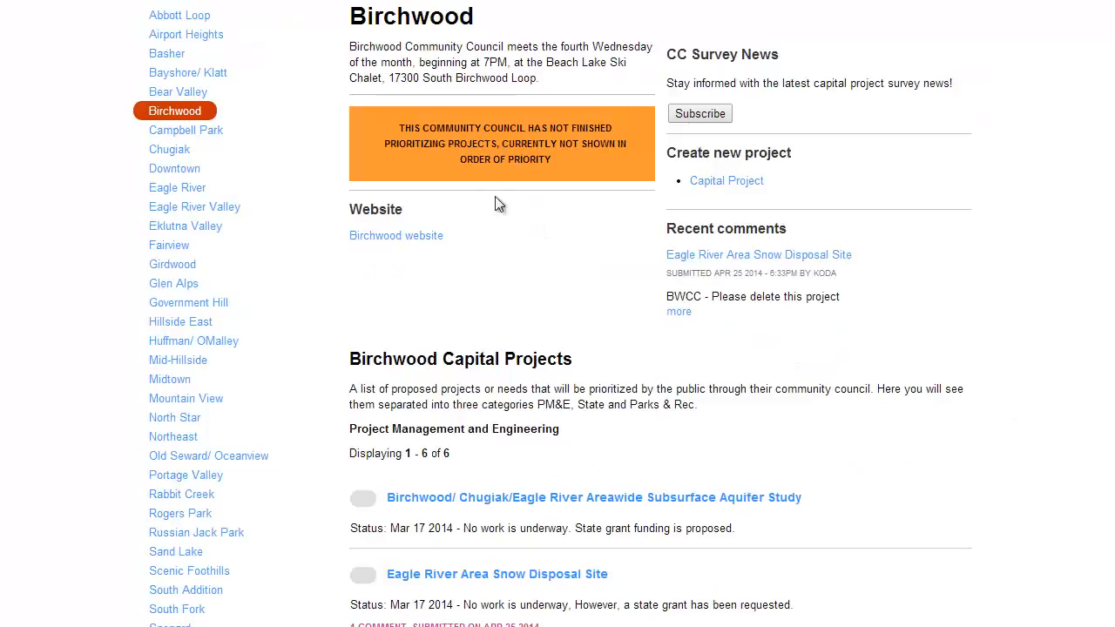
scroll(1000, 543, "down", 3)
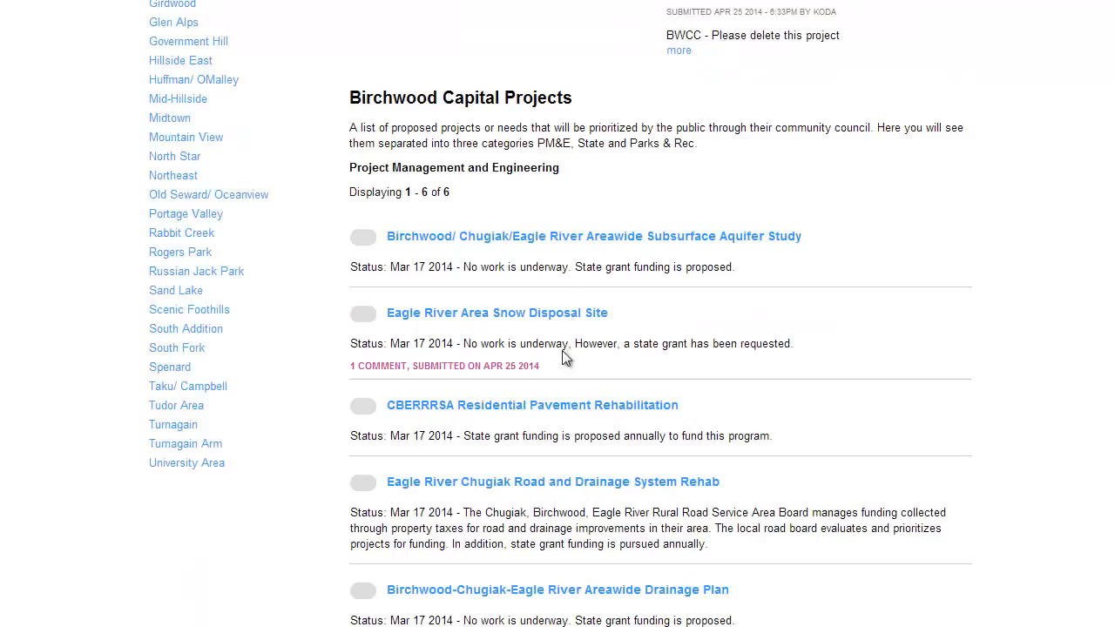
scroll(1000, 519, "down", 2)
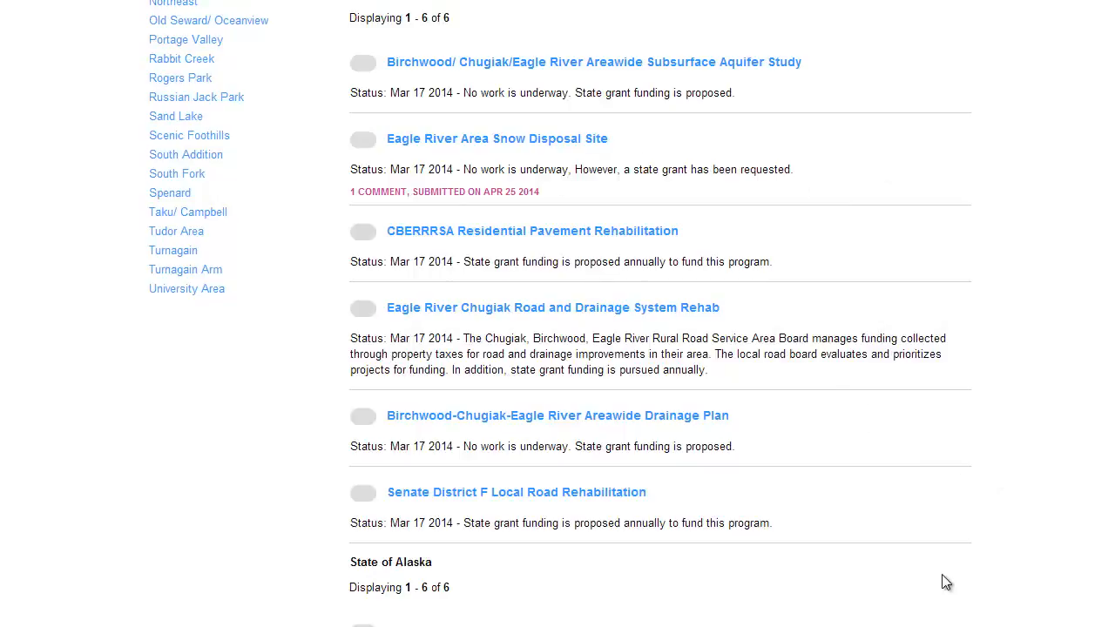
scroll(946, 523, "down", 10)
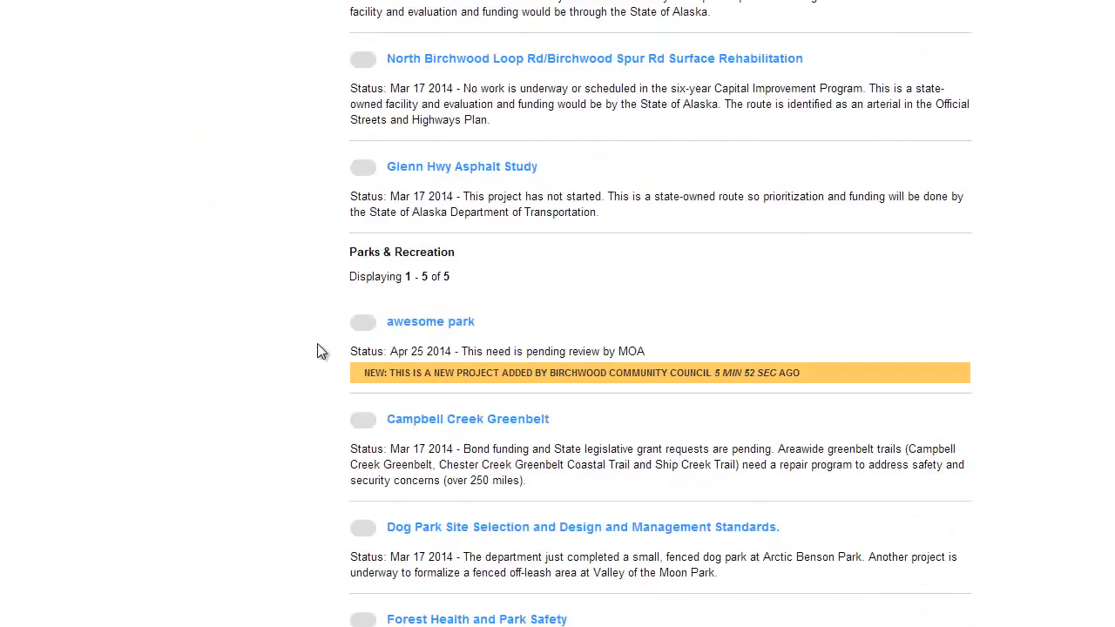
scroll(1025, 491, "down", 3)
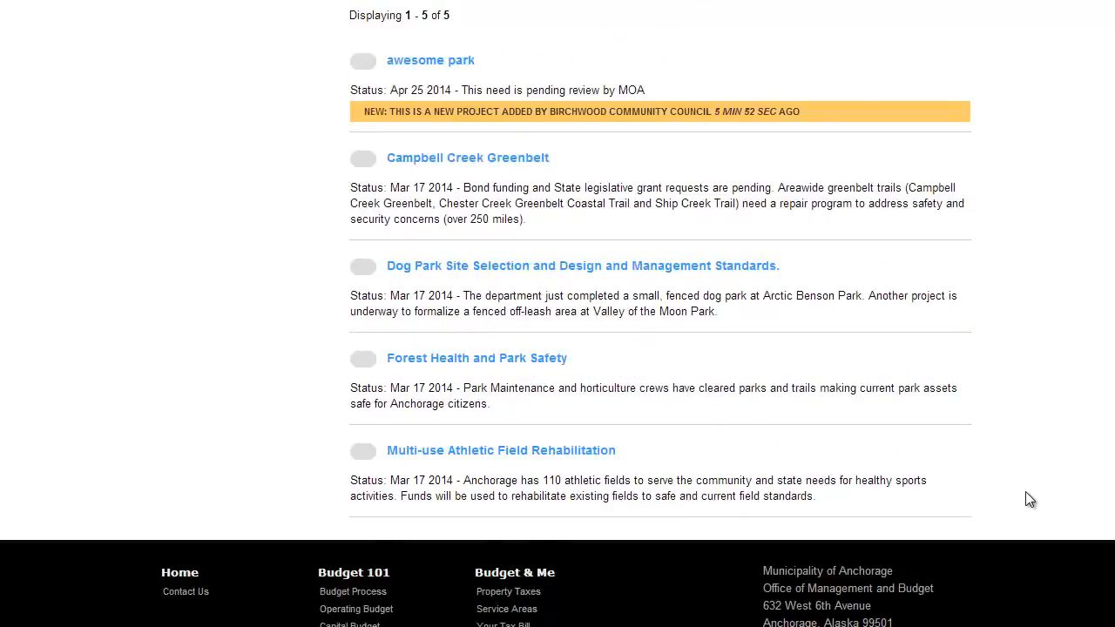
scroll(1019, 505, "up", 5)
scroll(1011, 522, "up", 20)
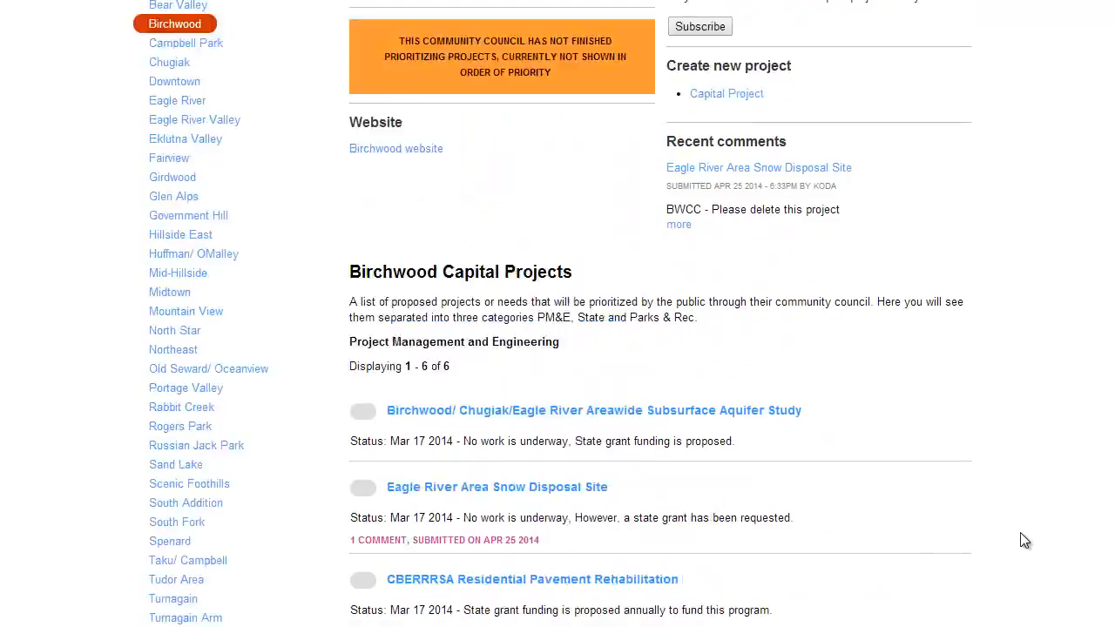
scroll(1024, 540, "up", 2)
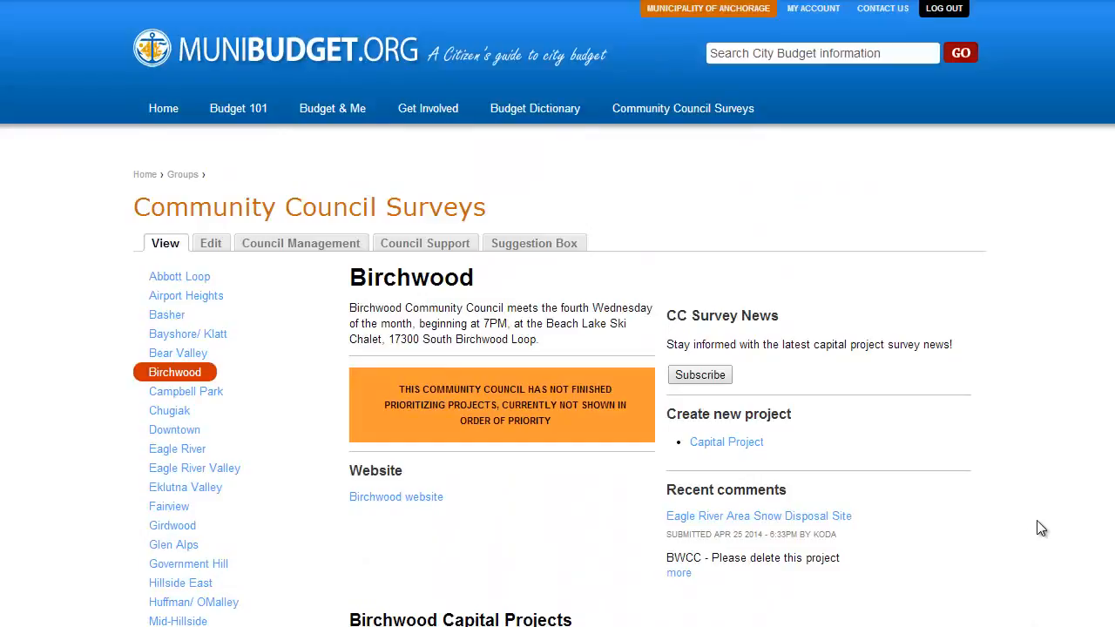
scroll(1032, 527, "down", 2)
scroll(469, 522, "down", 2)
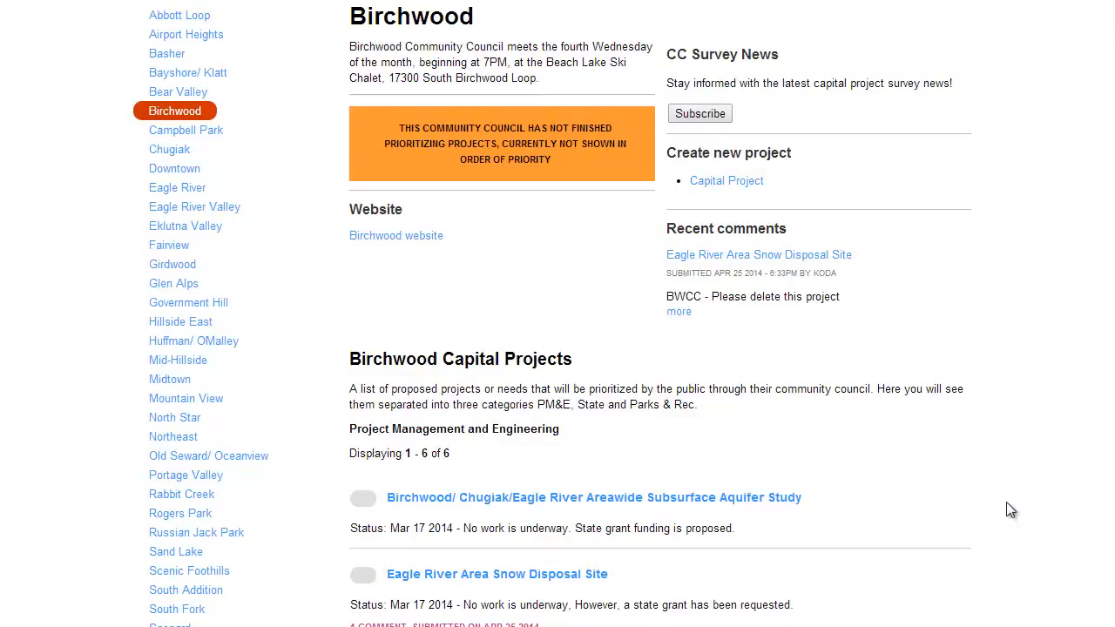
scroll(1006, 505, "up", 3)
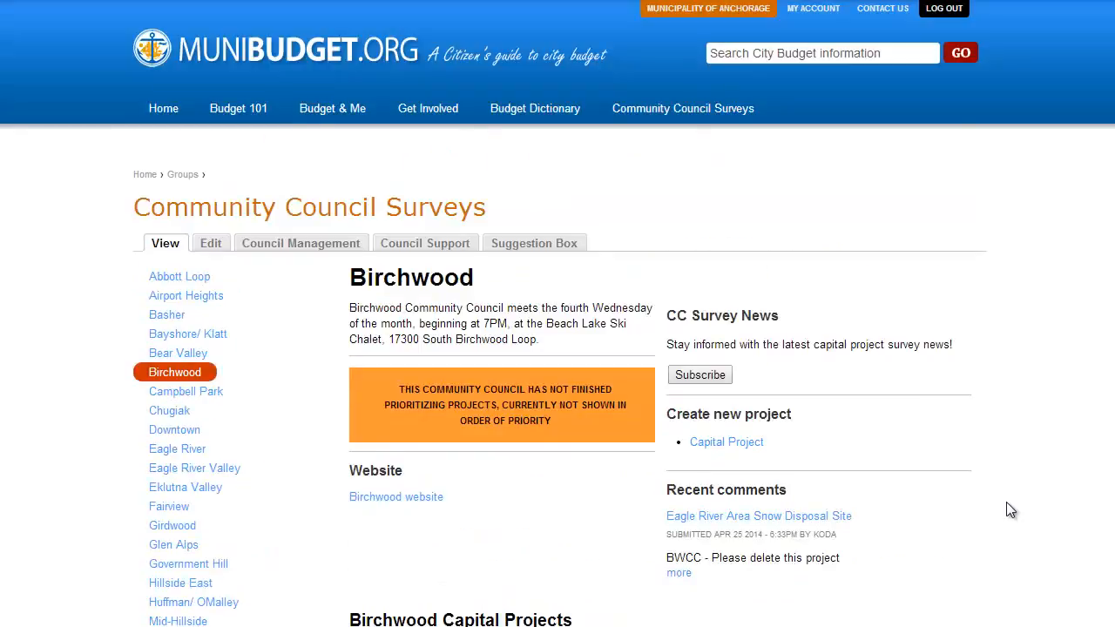
Set Birchwood's priority status to "Projects are displayed in order of priority" and save the group
left_click(209, 243)
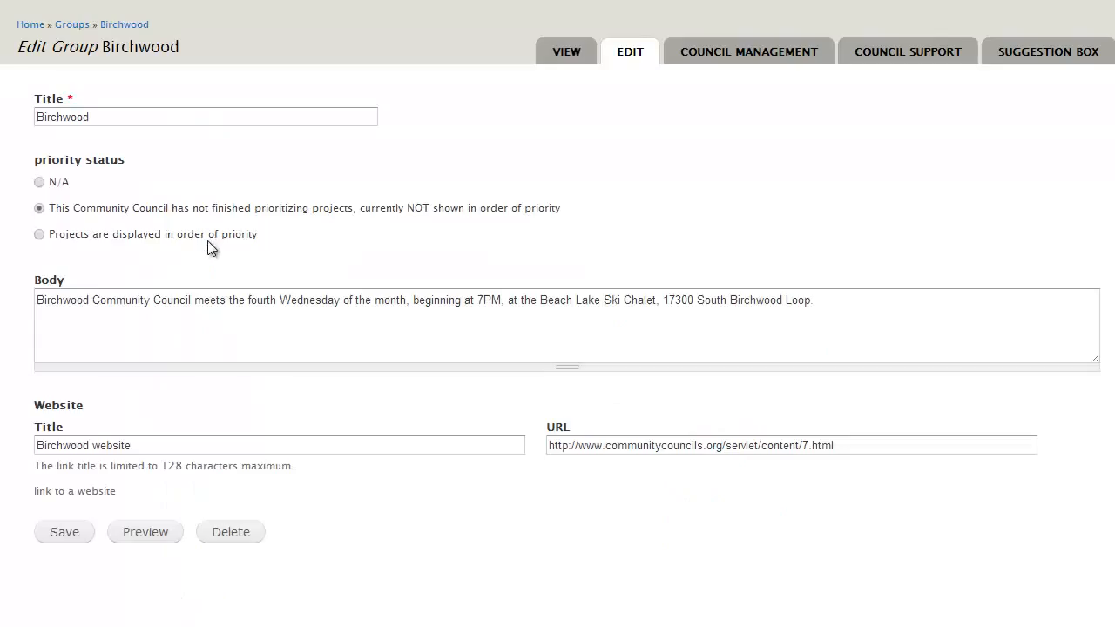
left_click(38, 235)
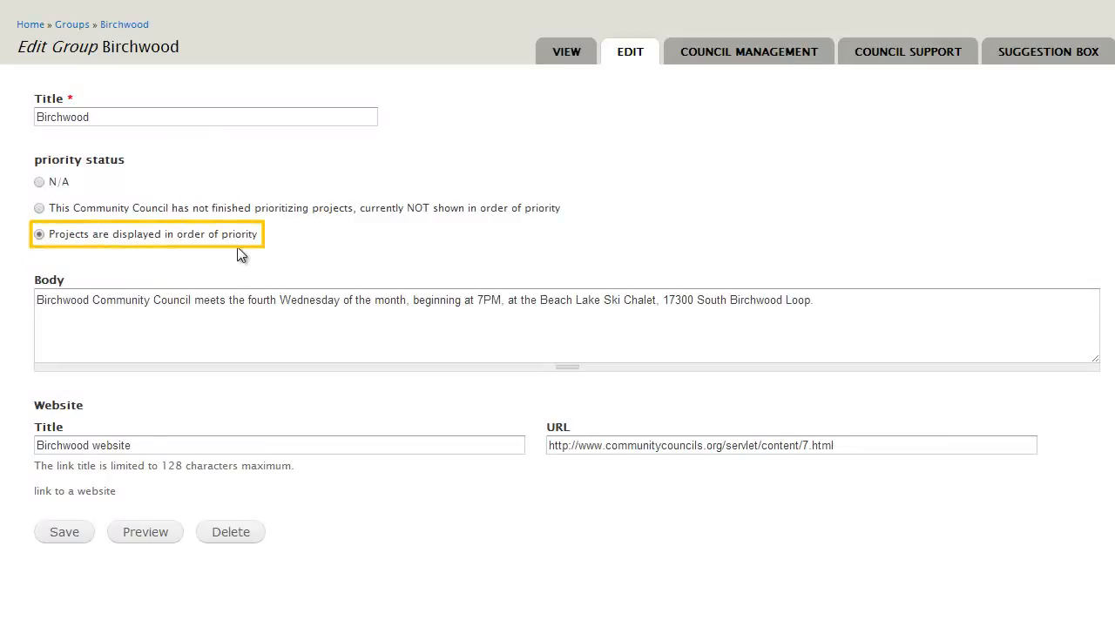
left_click(65, 532)
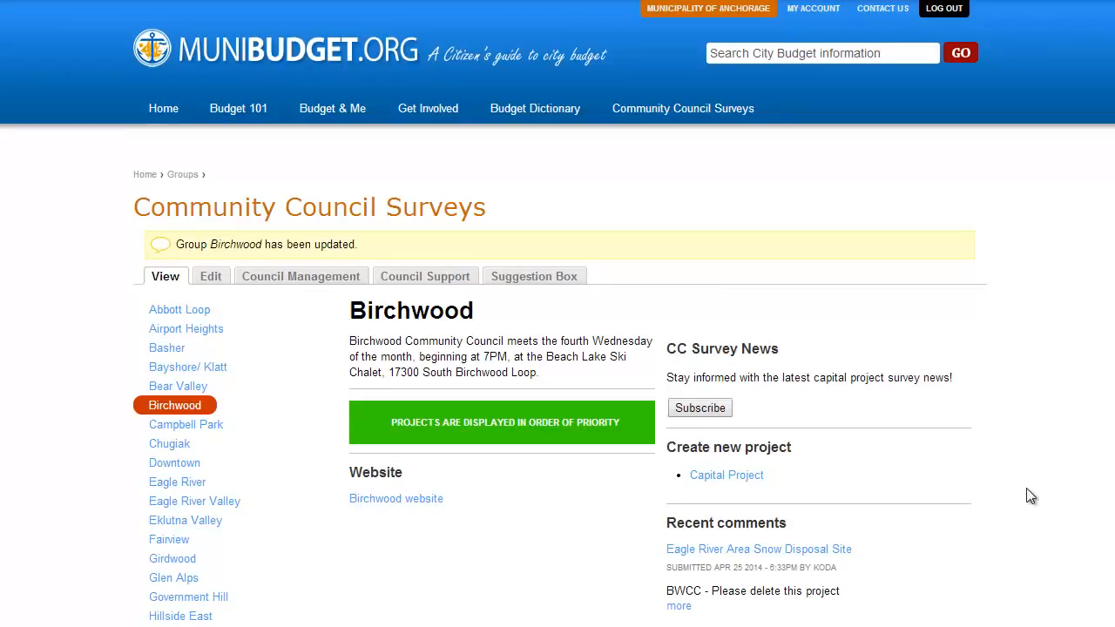
Check the updated Birchwood page for its priority status banner and the numbered capital projects down through Parks & Recreation
scroll(1025, 493, "down", 3)
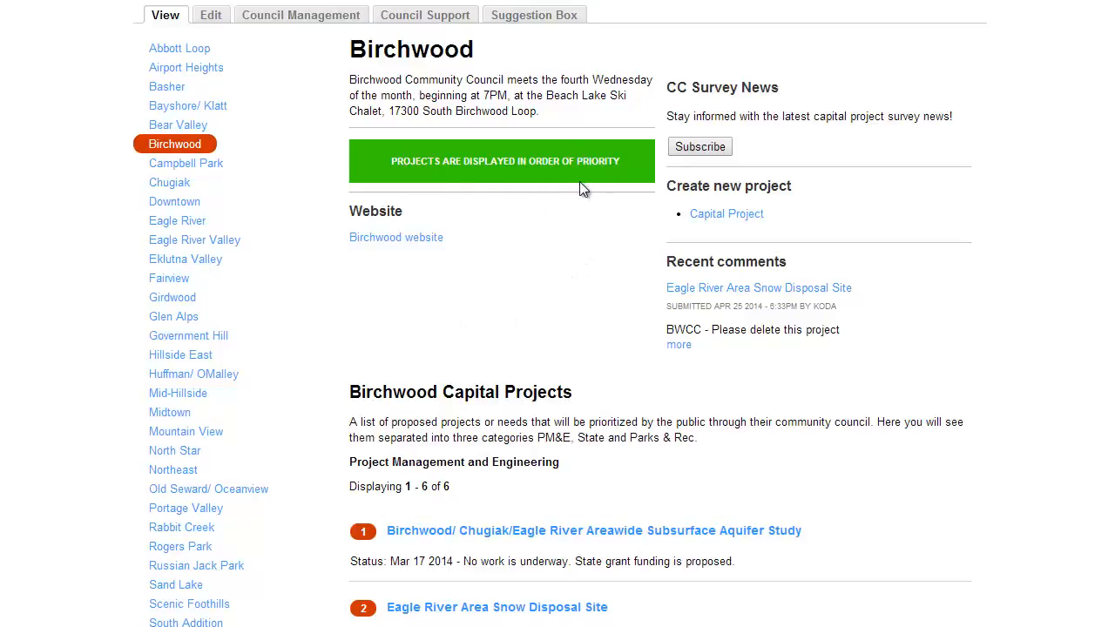
scroll(610, 348, "down", 4)
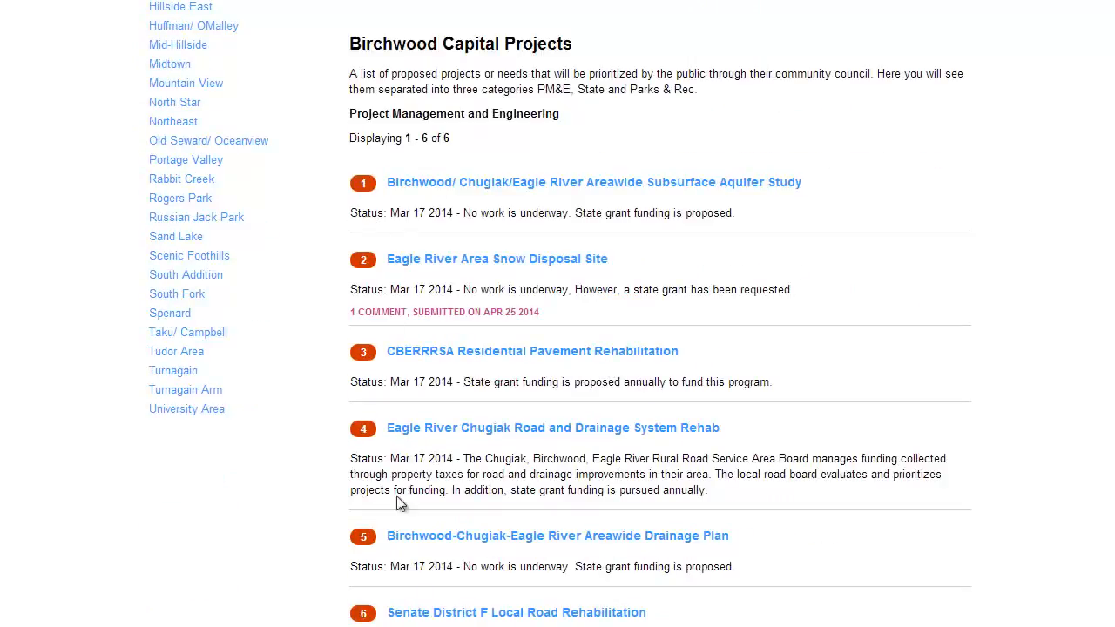
scroll(1056, 444, "down", 9)
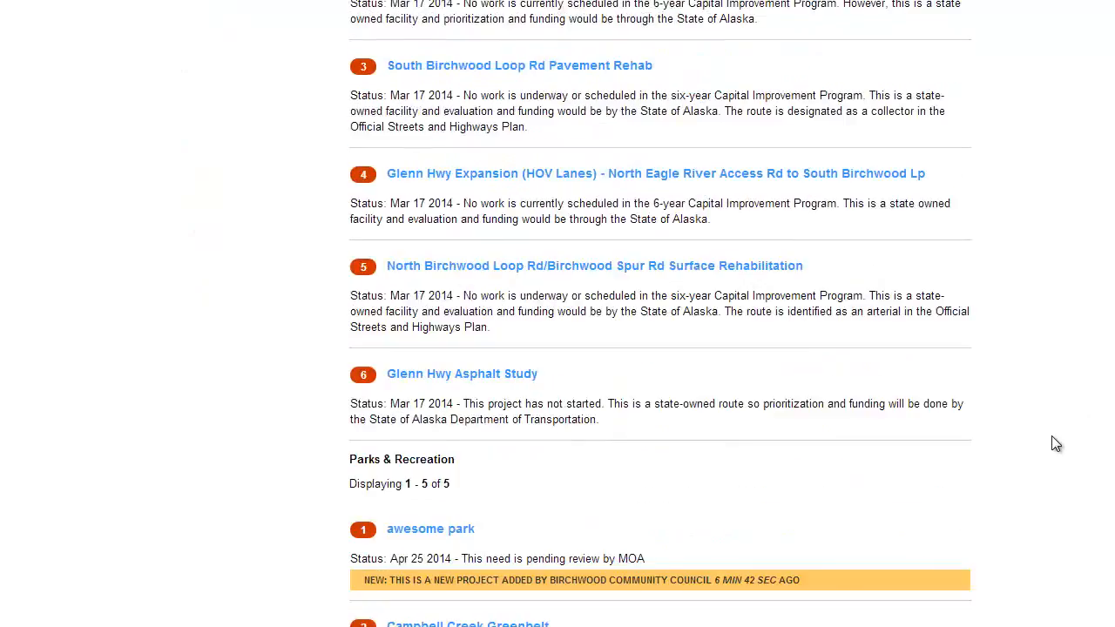
scroll(1056, 444, "down", 5)
scroll(1032, 475, "up", 14)
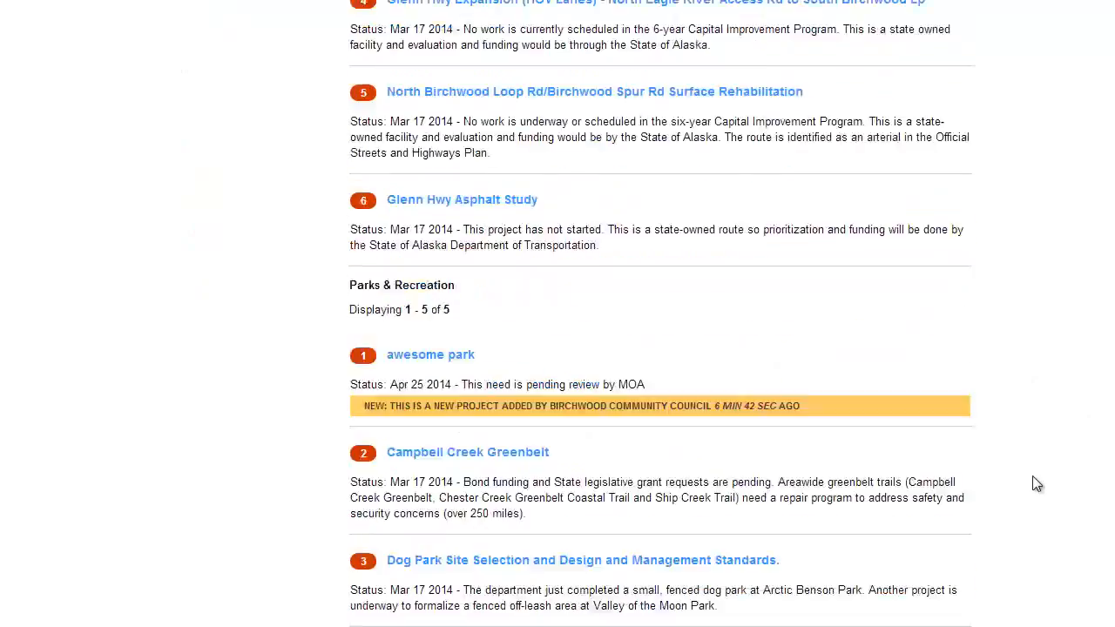
scroll(1042, 521, "up", 7)
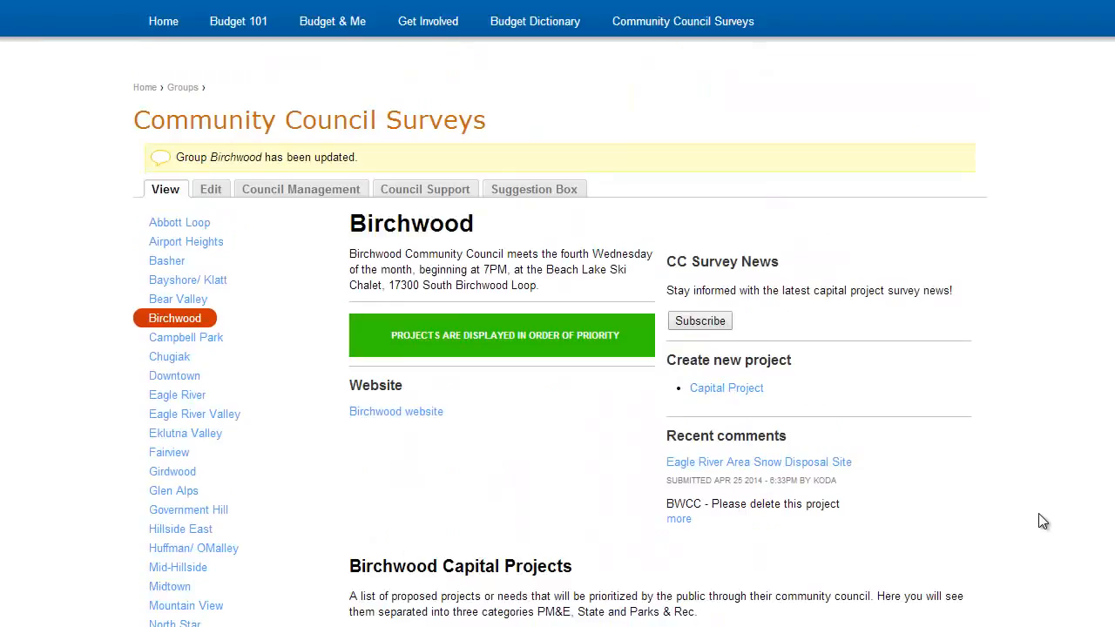
scroll(1050, 477, "up", 1)
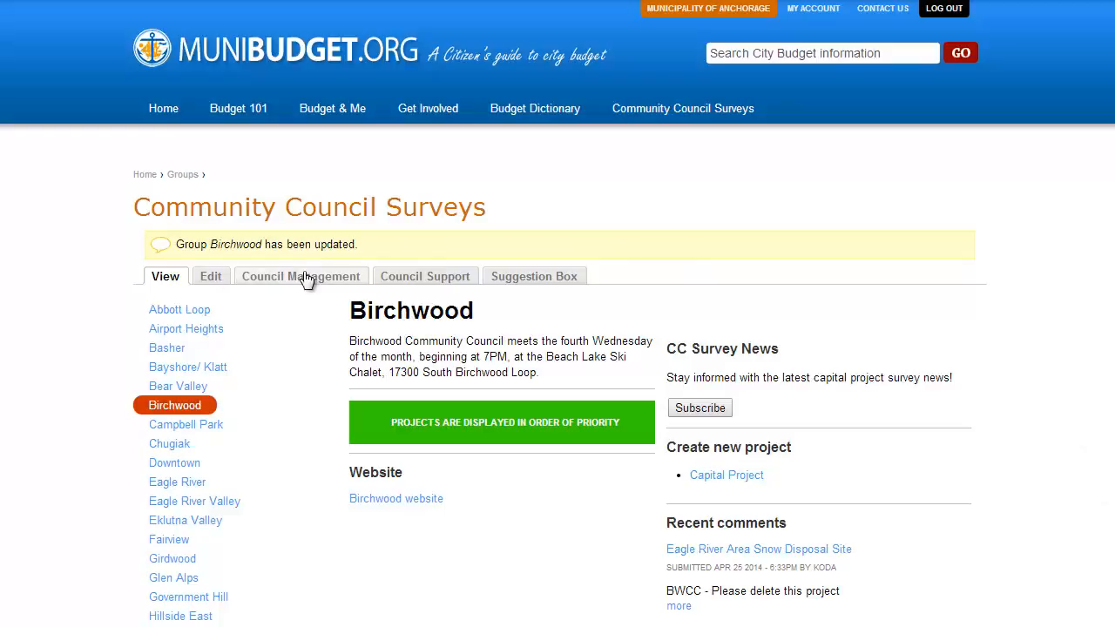
Look over the Council Support page's tutorial videos and staff contacts, and open Birchwood's Suggestion Box form
left_click(421, 279)
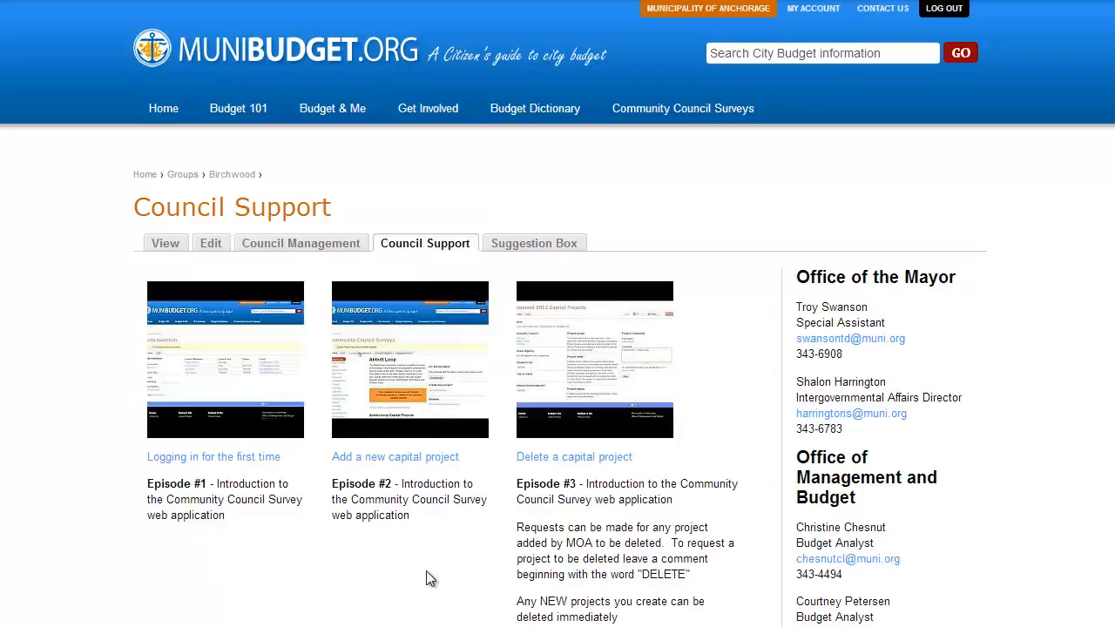
scroll(1040, 464, "down", 1)
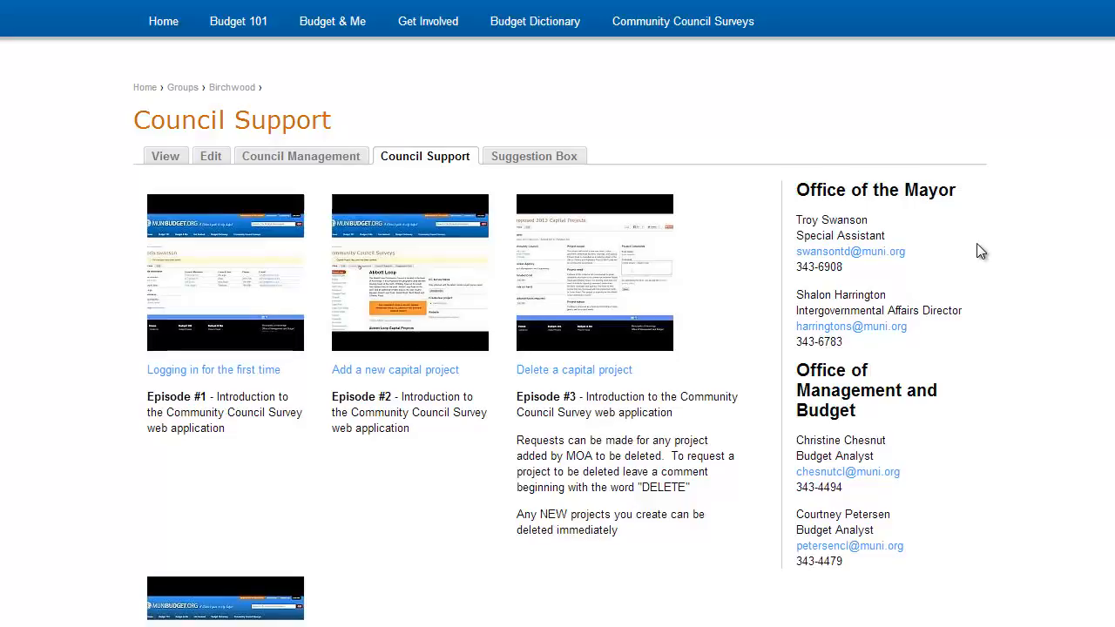
scroll(998, 498, "up", 1)
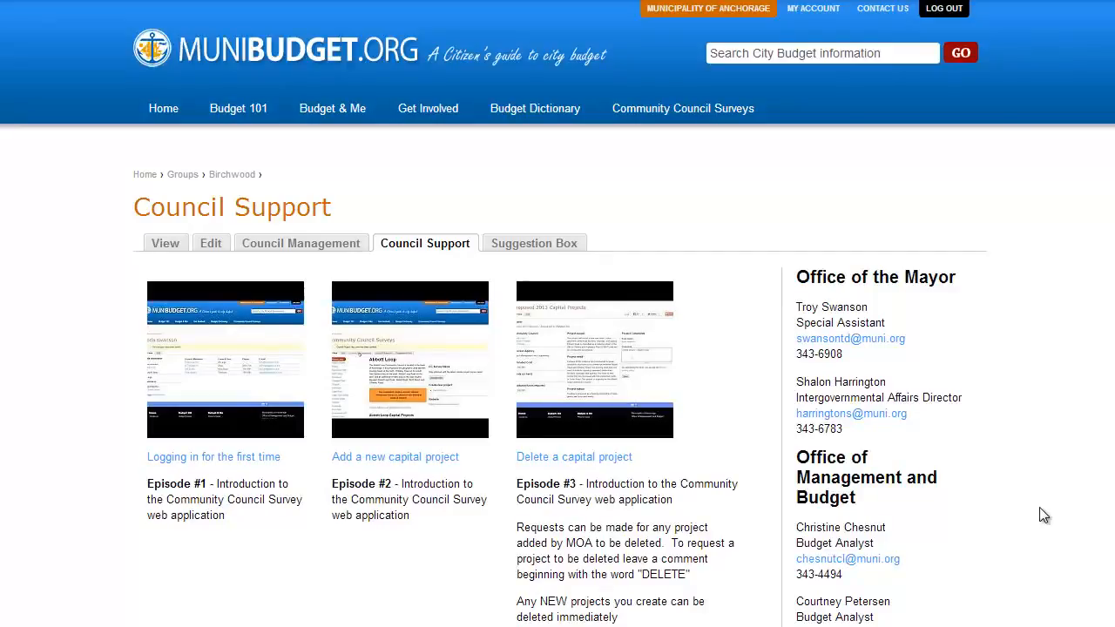
left_click(536, 251)
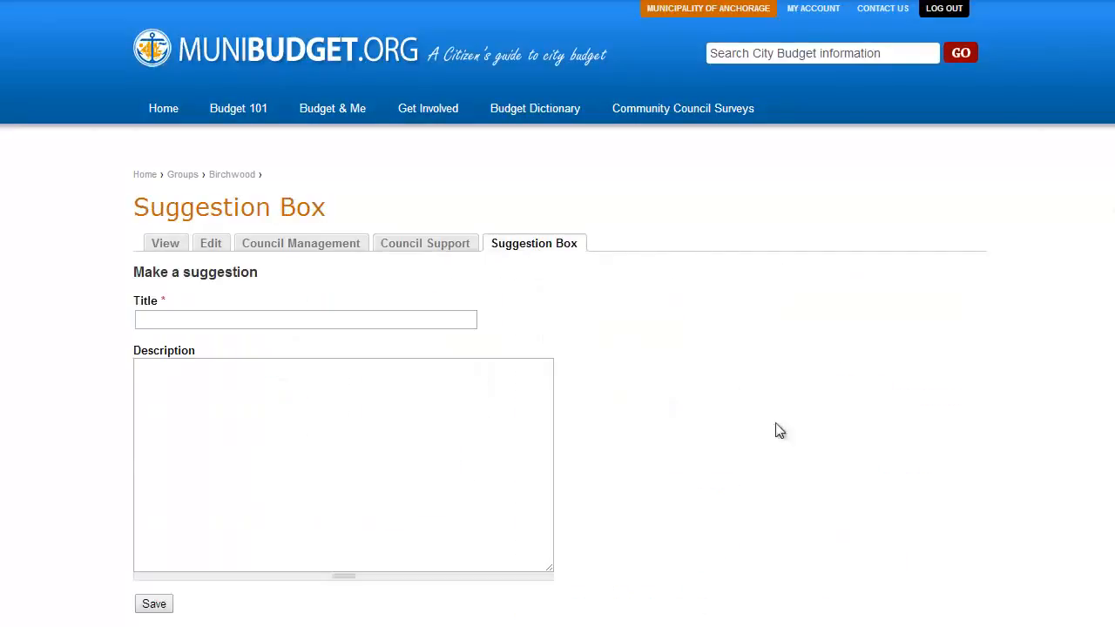